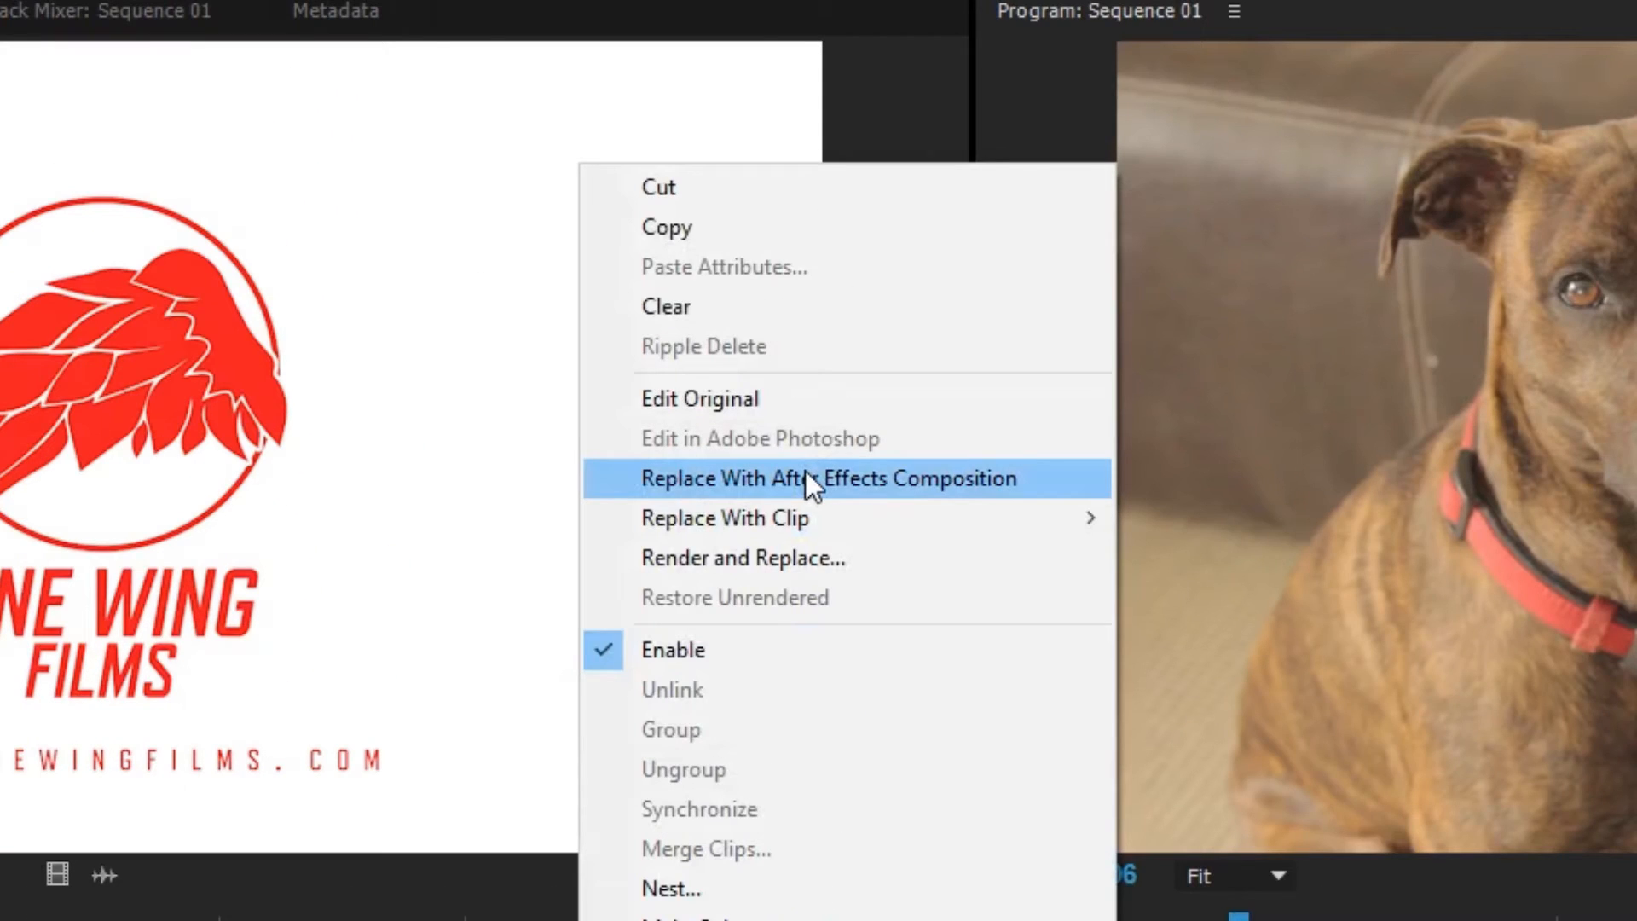
- Replace the dog clip with a linked After Effects composition and preview its INDIANA title over time
{"action": "left_click", "coordinate": [804, 478]}
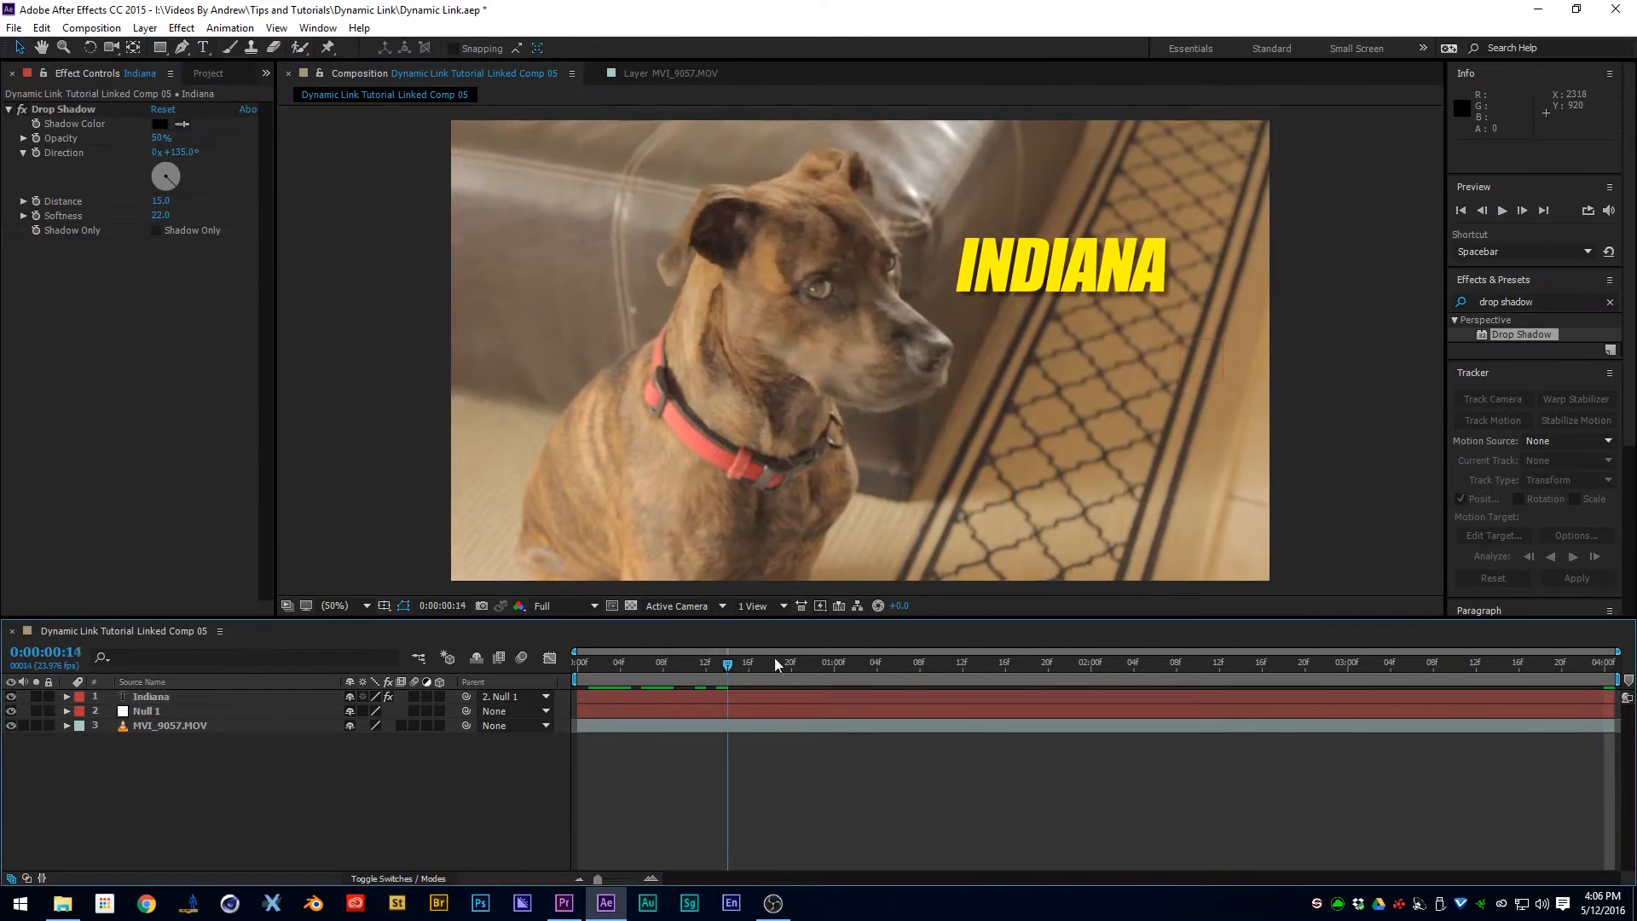
{"action": "left_click_drag", "start_coordinate": [777, 664], "coordinate": [1384, 661]}
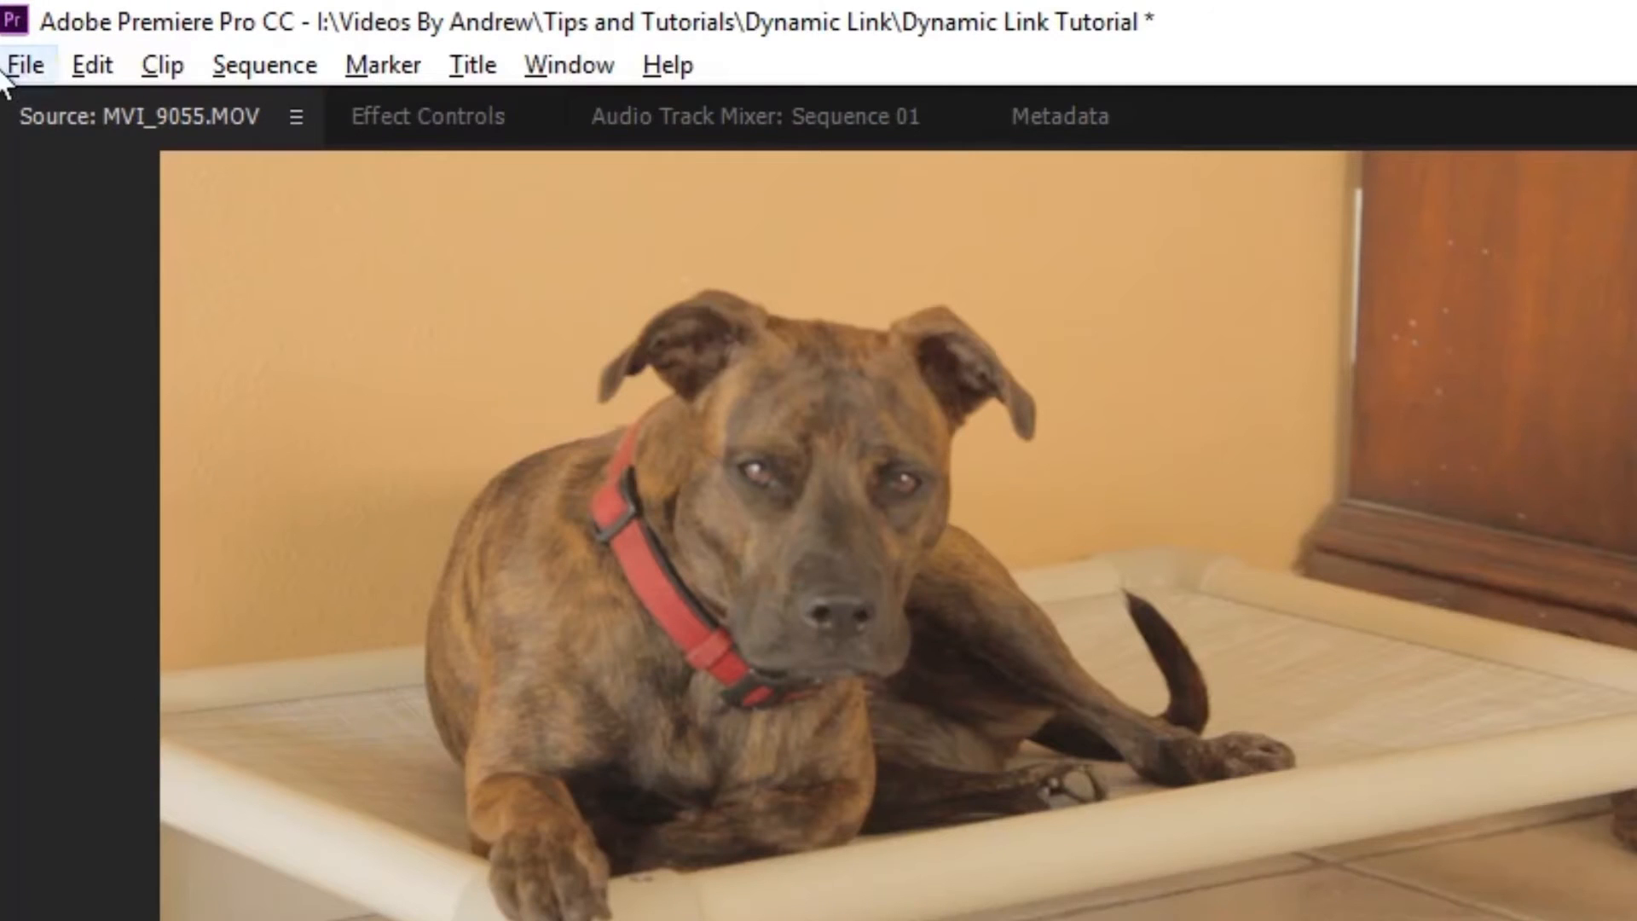
- Save the Premiere Pro project and send it to SpeedGrade through Direct Link
{"action": "left_click", "coordinate": [7, 30]}
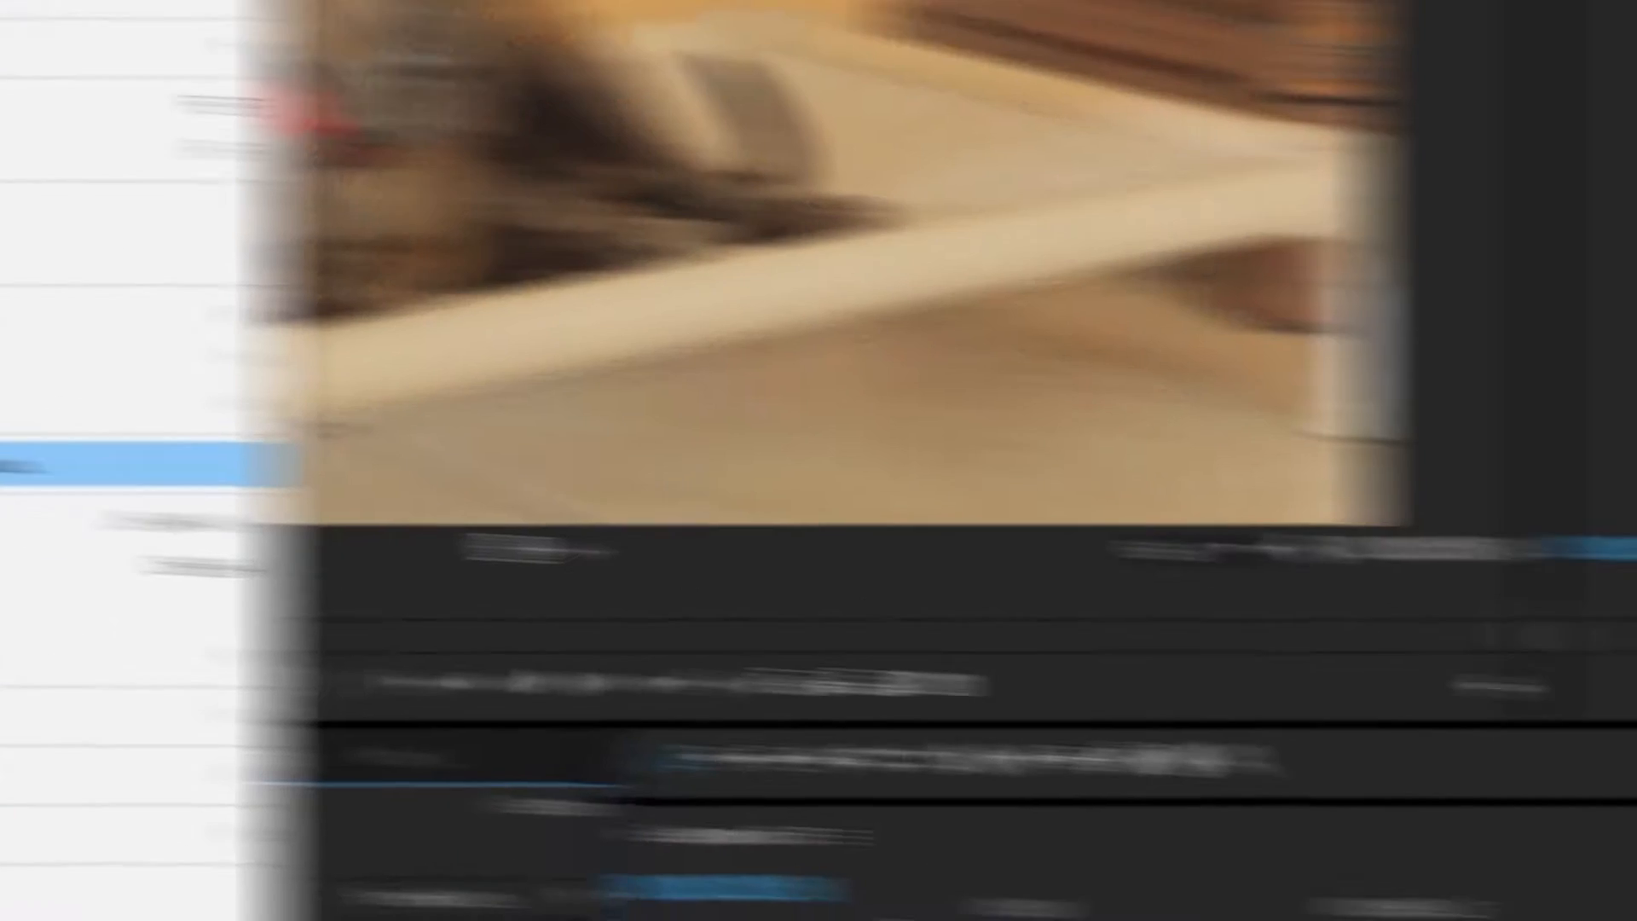
{"action": "left_click", "coordinate": [249, 502]}
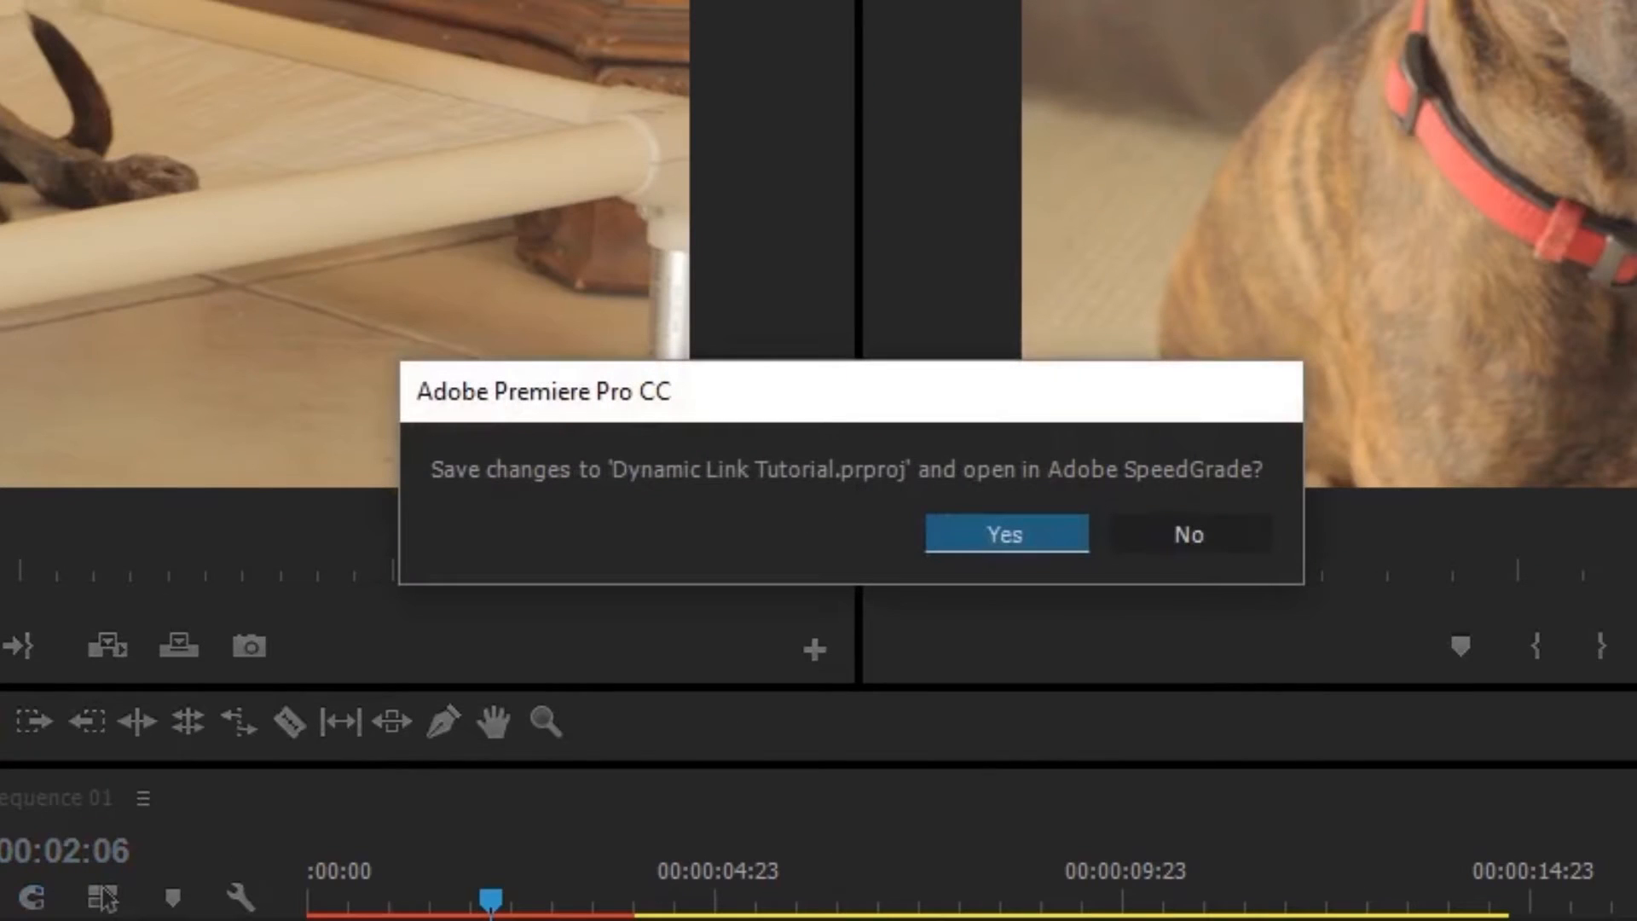
{"action": "left_click", "coordinate": [980, 541]}
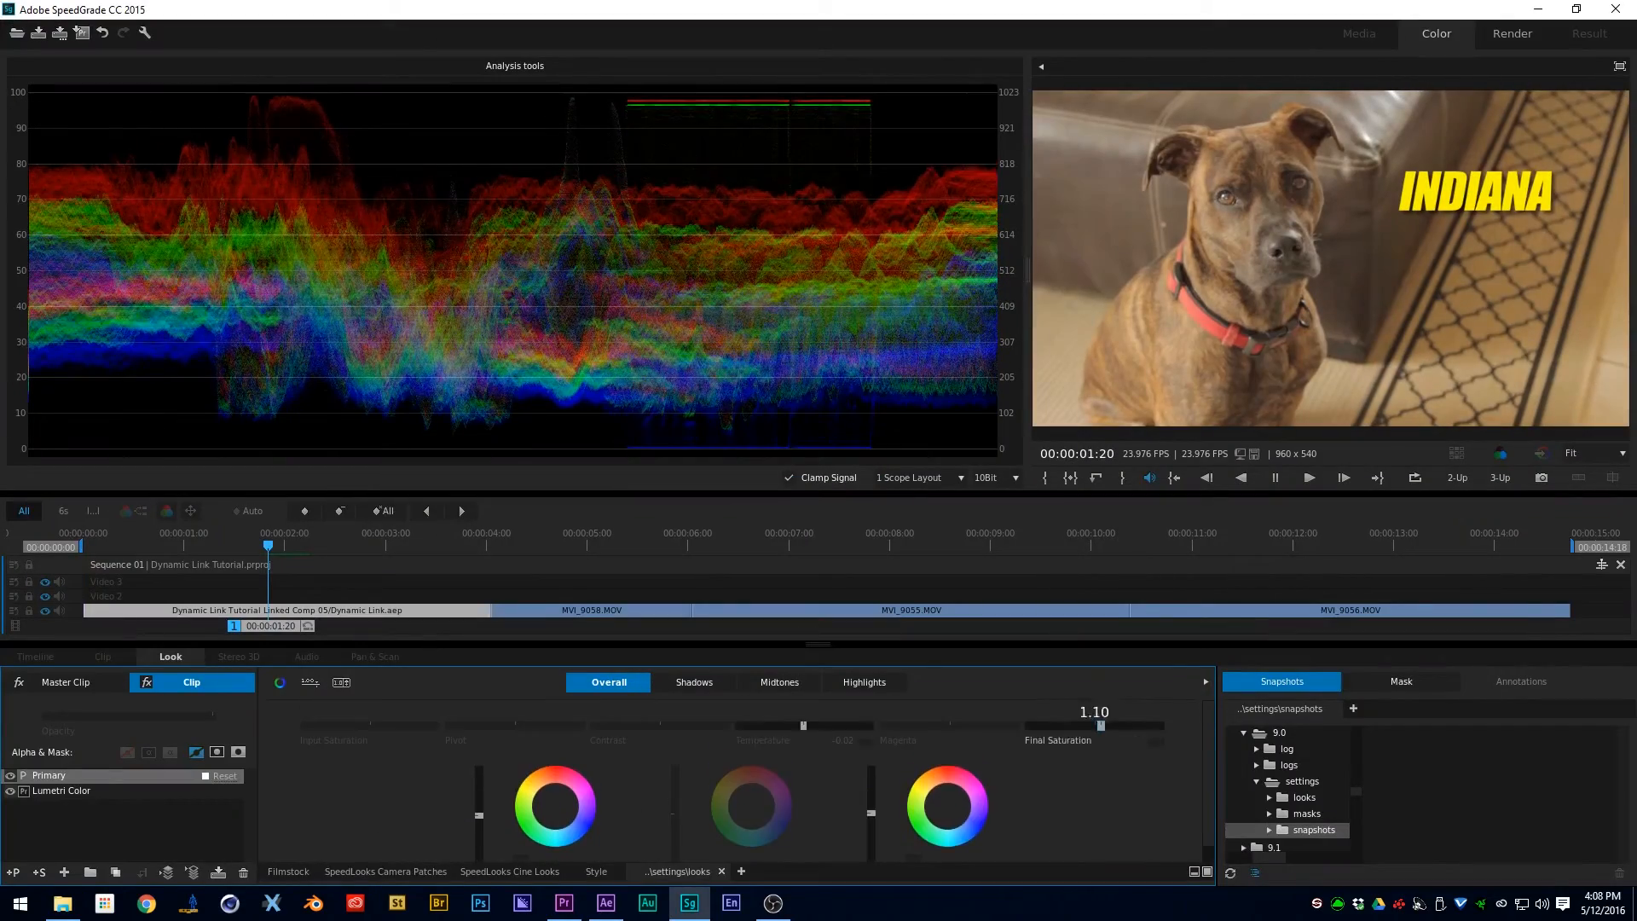
- Set the overall colour temperature of the linked composition clip to -0.01
{"action": "left_click", "coordinate": [779, 682]}
{"action": "left_click", "coordinate": [609, 682]}
{"action": "left_click_drag", "start_coordinate": [800, 725], "coordinate": [804, 726]}
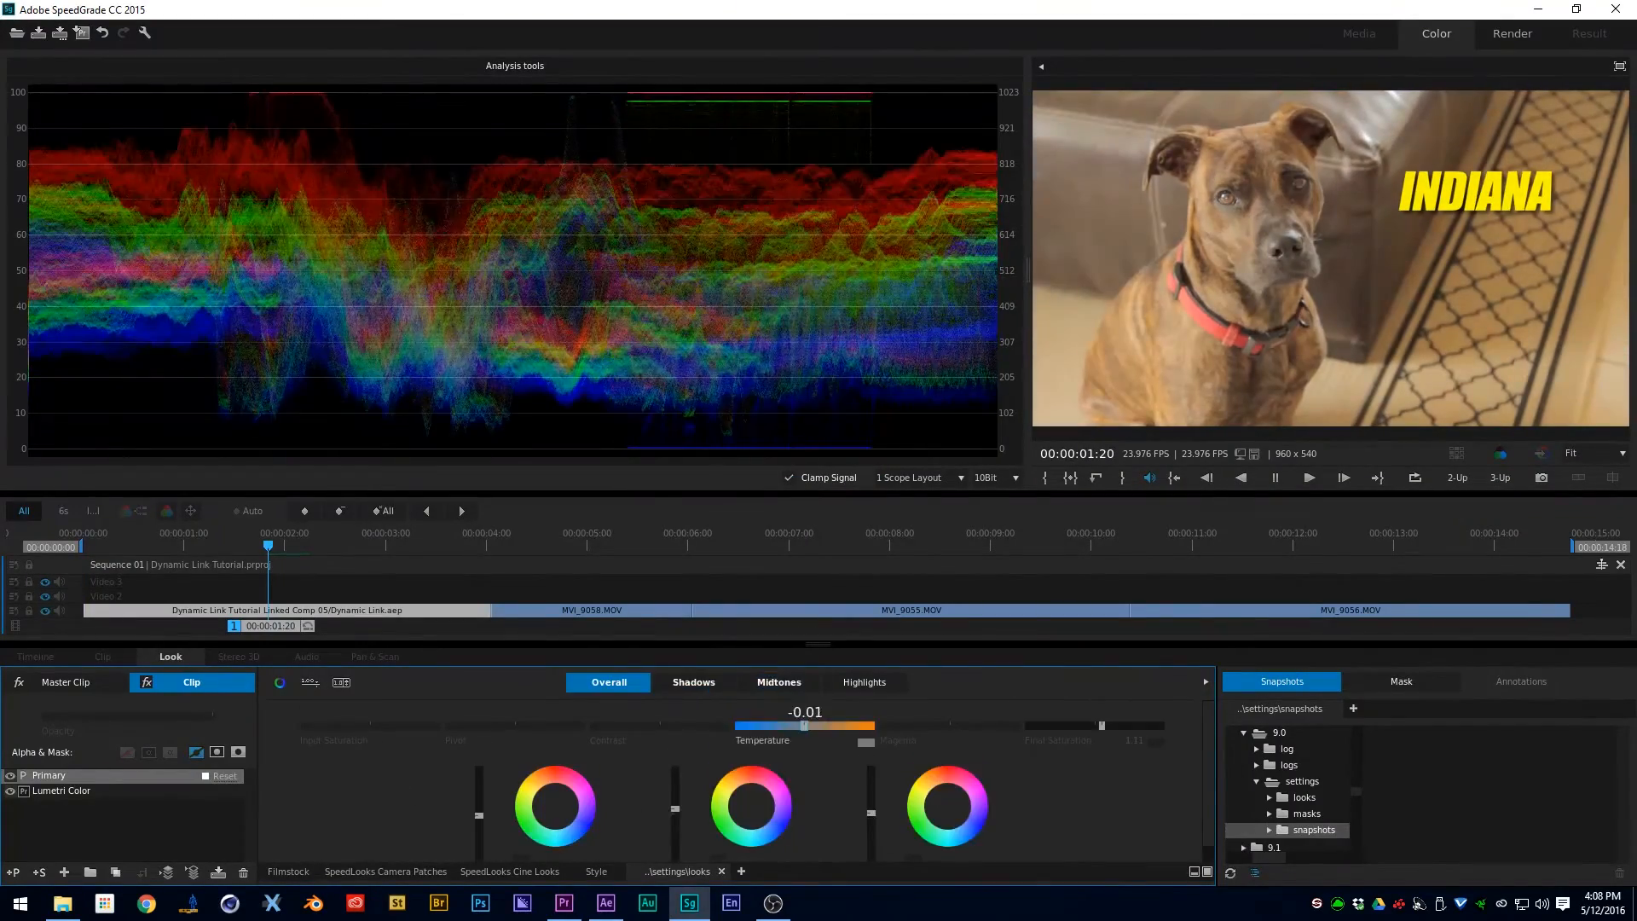
- Check the grade across the sequence's other clips and send the saved project back to Premiere Pro
{"action": "left_click", "coordinate": [614, 550]}
{"action": "left_click", "coordinate": [1090, 545]}
{"action": "left_click_drag", "start_coordinate": [1050, 567], "coordinate": [578, 558]}
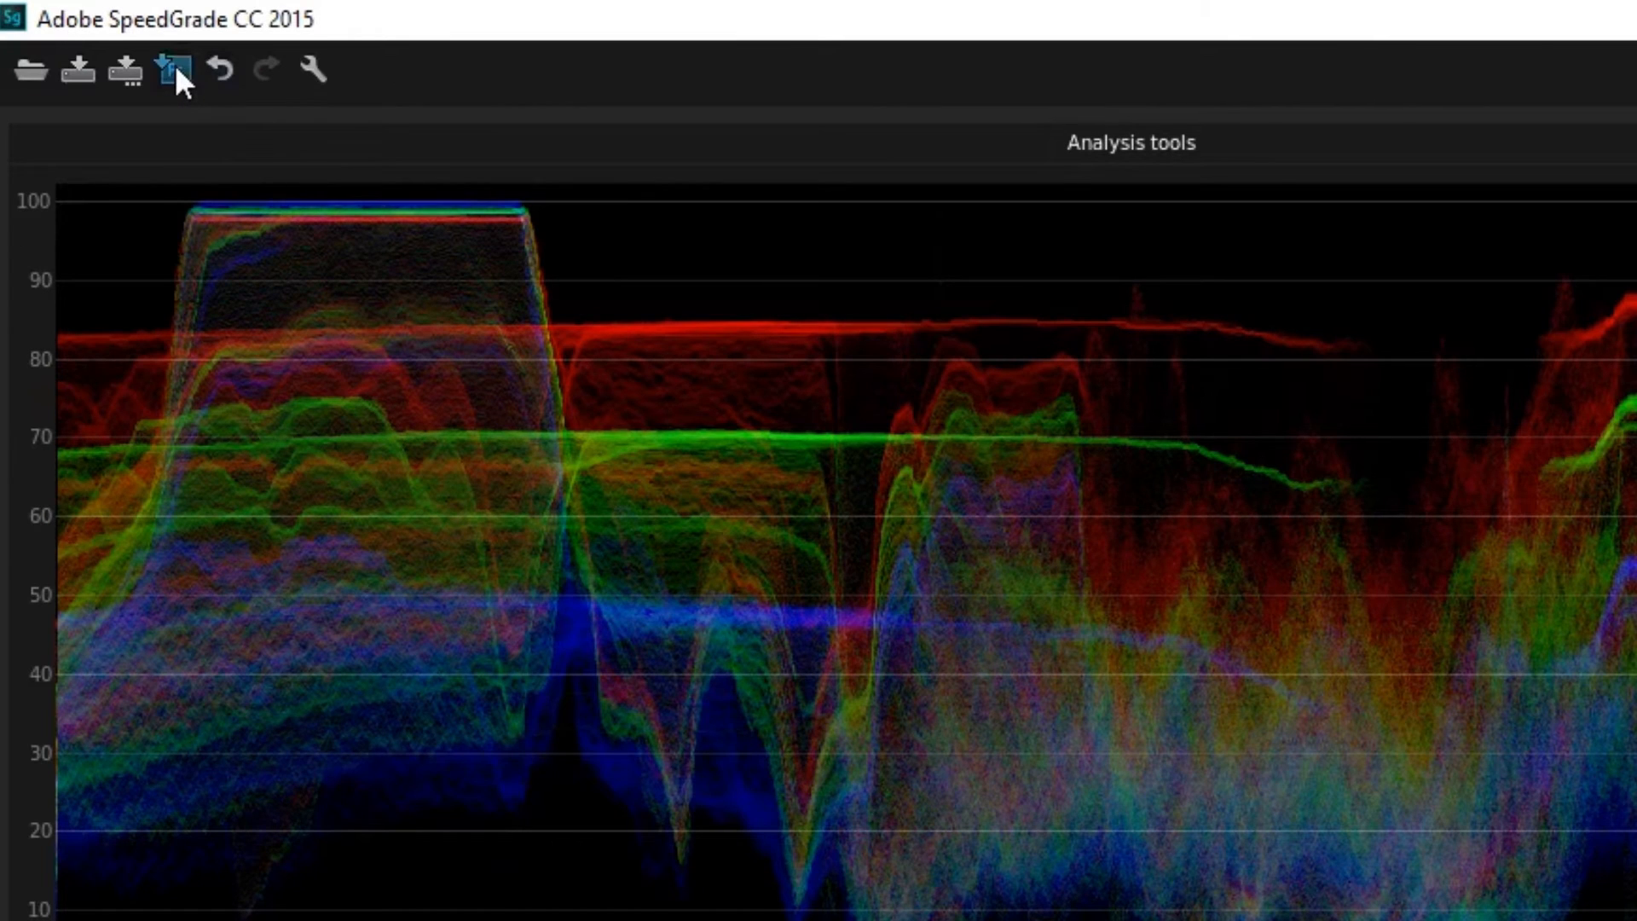
{"action": "left_click", "coordinate": [175, 64]}
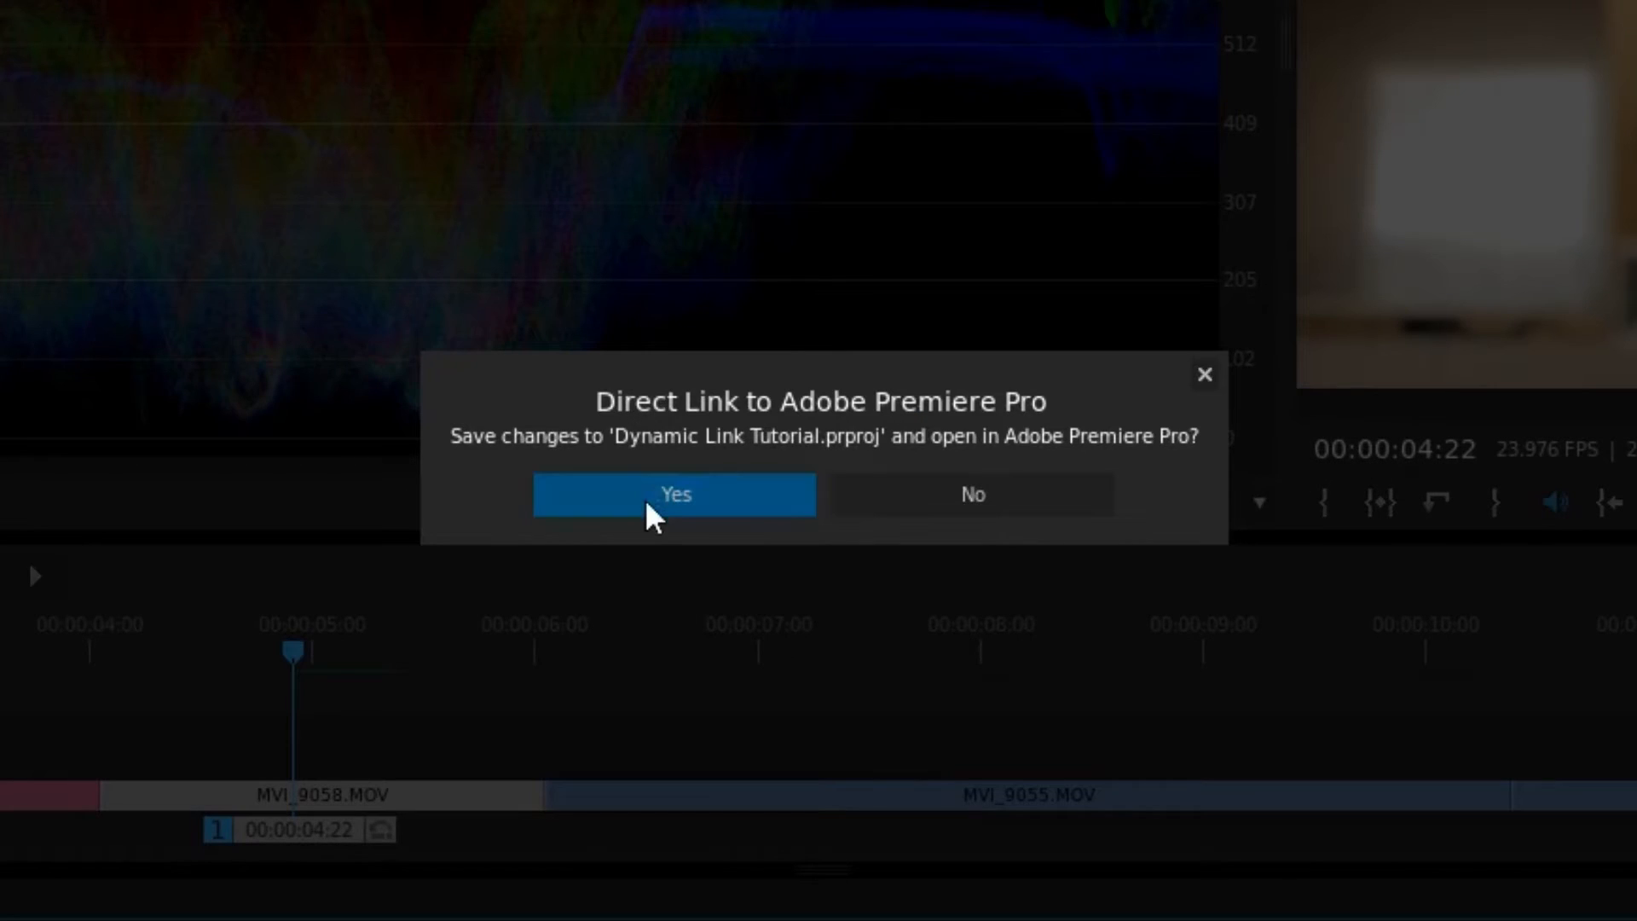
{"action": "left_click", "coordinate": [646, 503]}
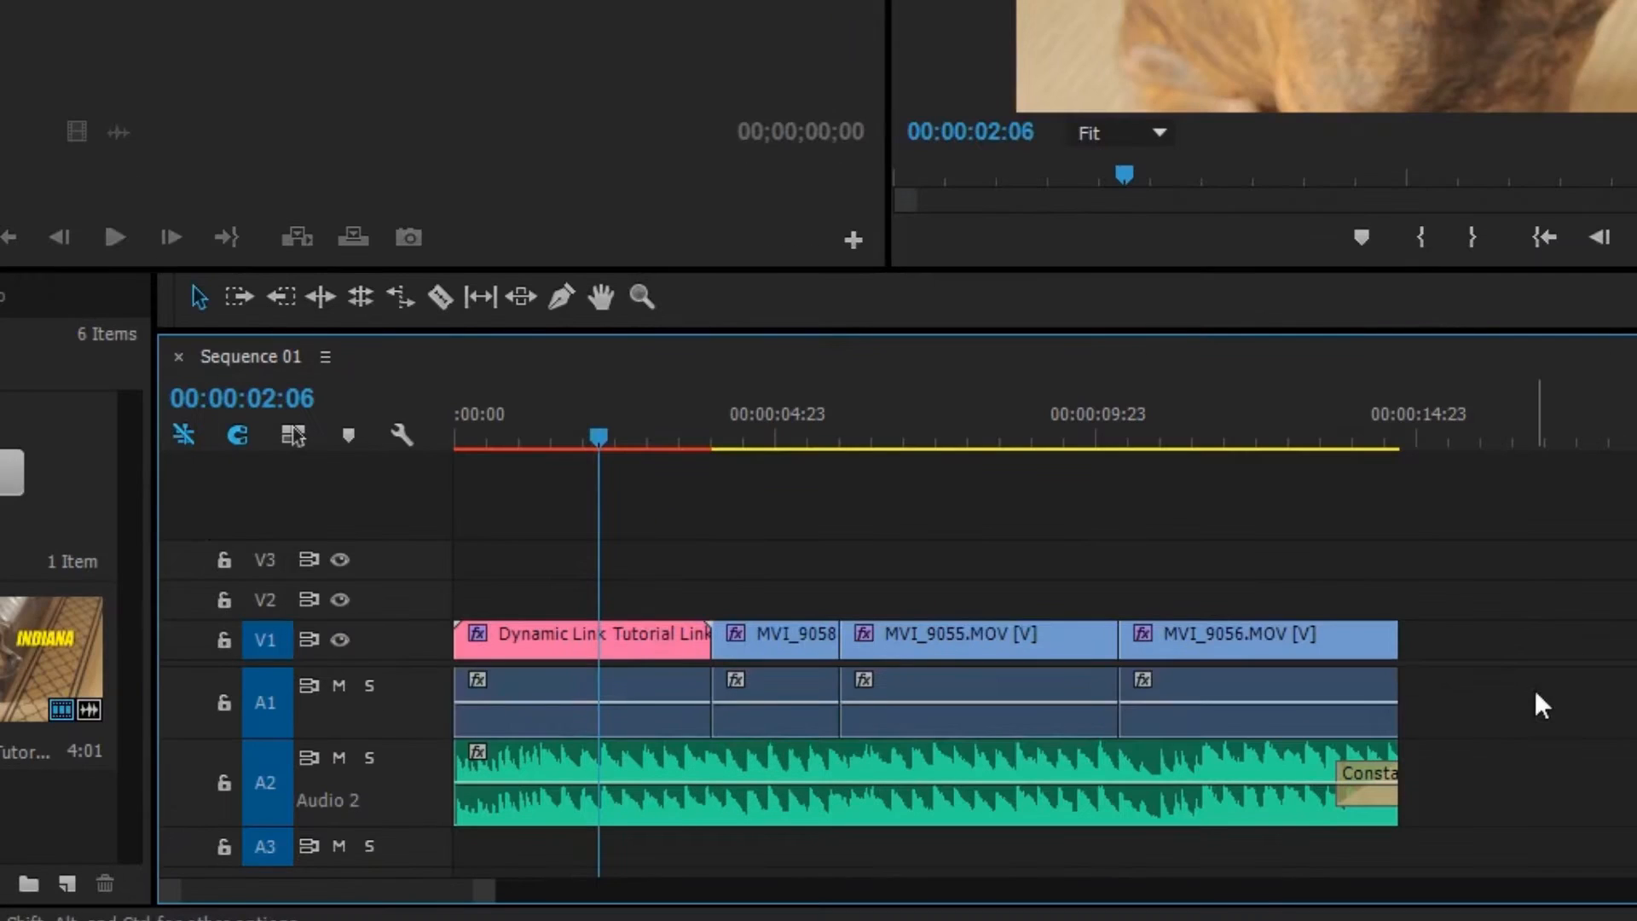
- Nest all the audio clips on track A1 as Nested Sequence 06
{"action": "left_click_drag", "start_coordinate": [1164, 760], "coordinate": [681, 761]}
{"action": "right_click", "coordinate": [681, 763]}
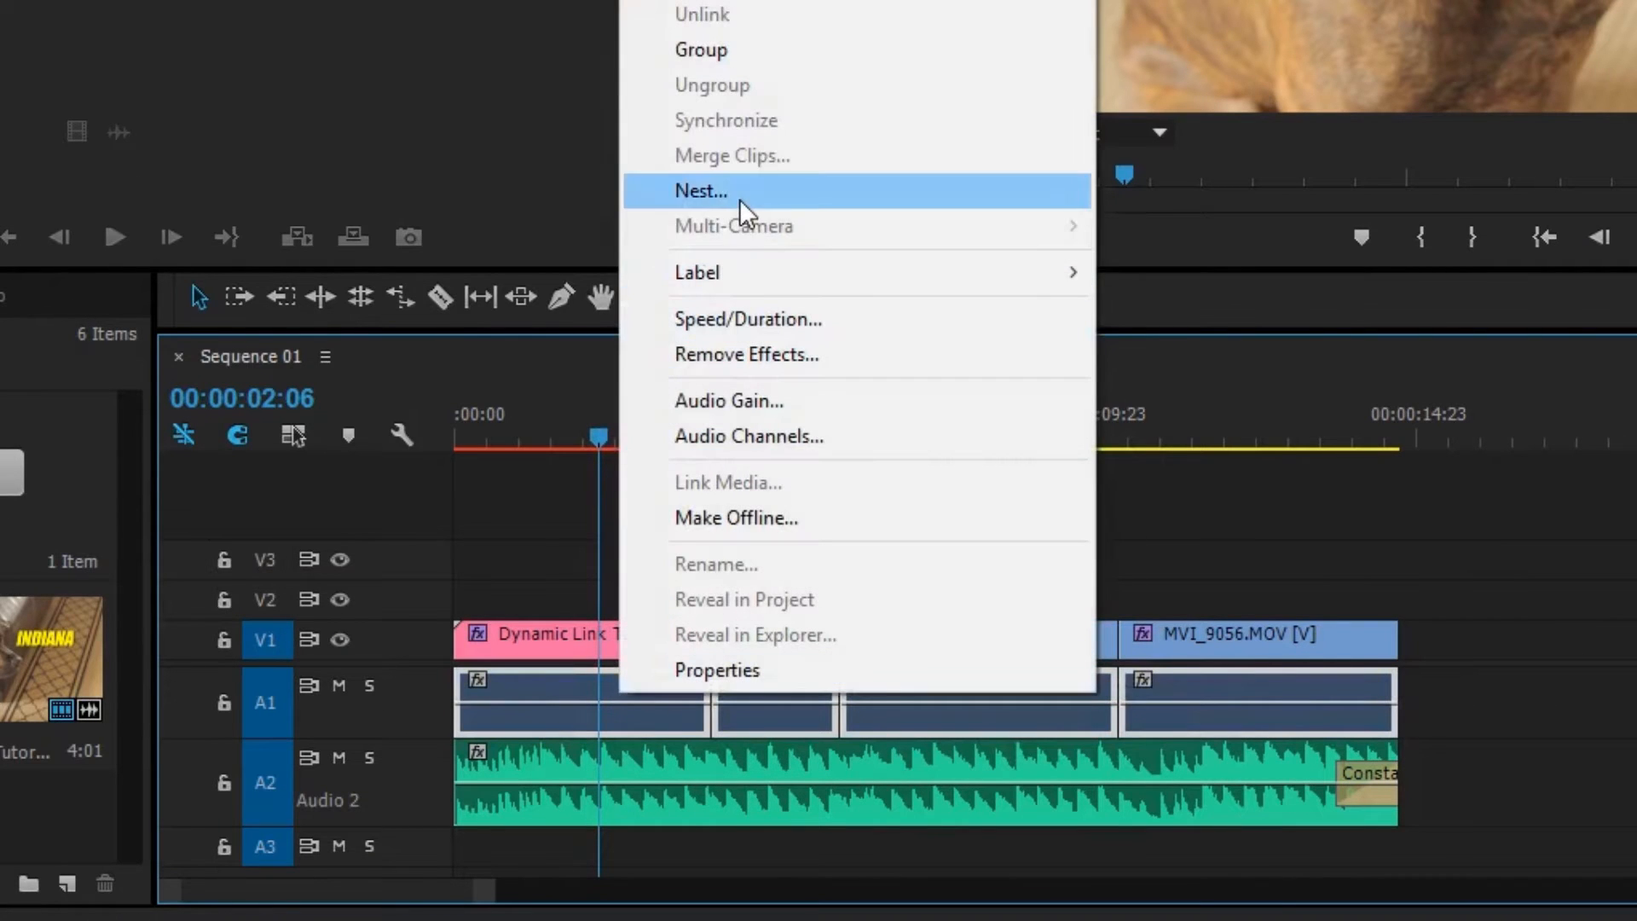
{"action": "left_click", "coordinate": [738, 197]}
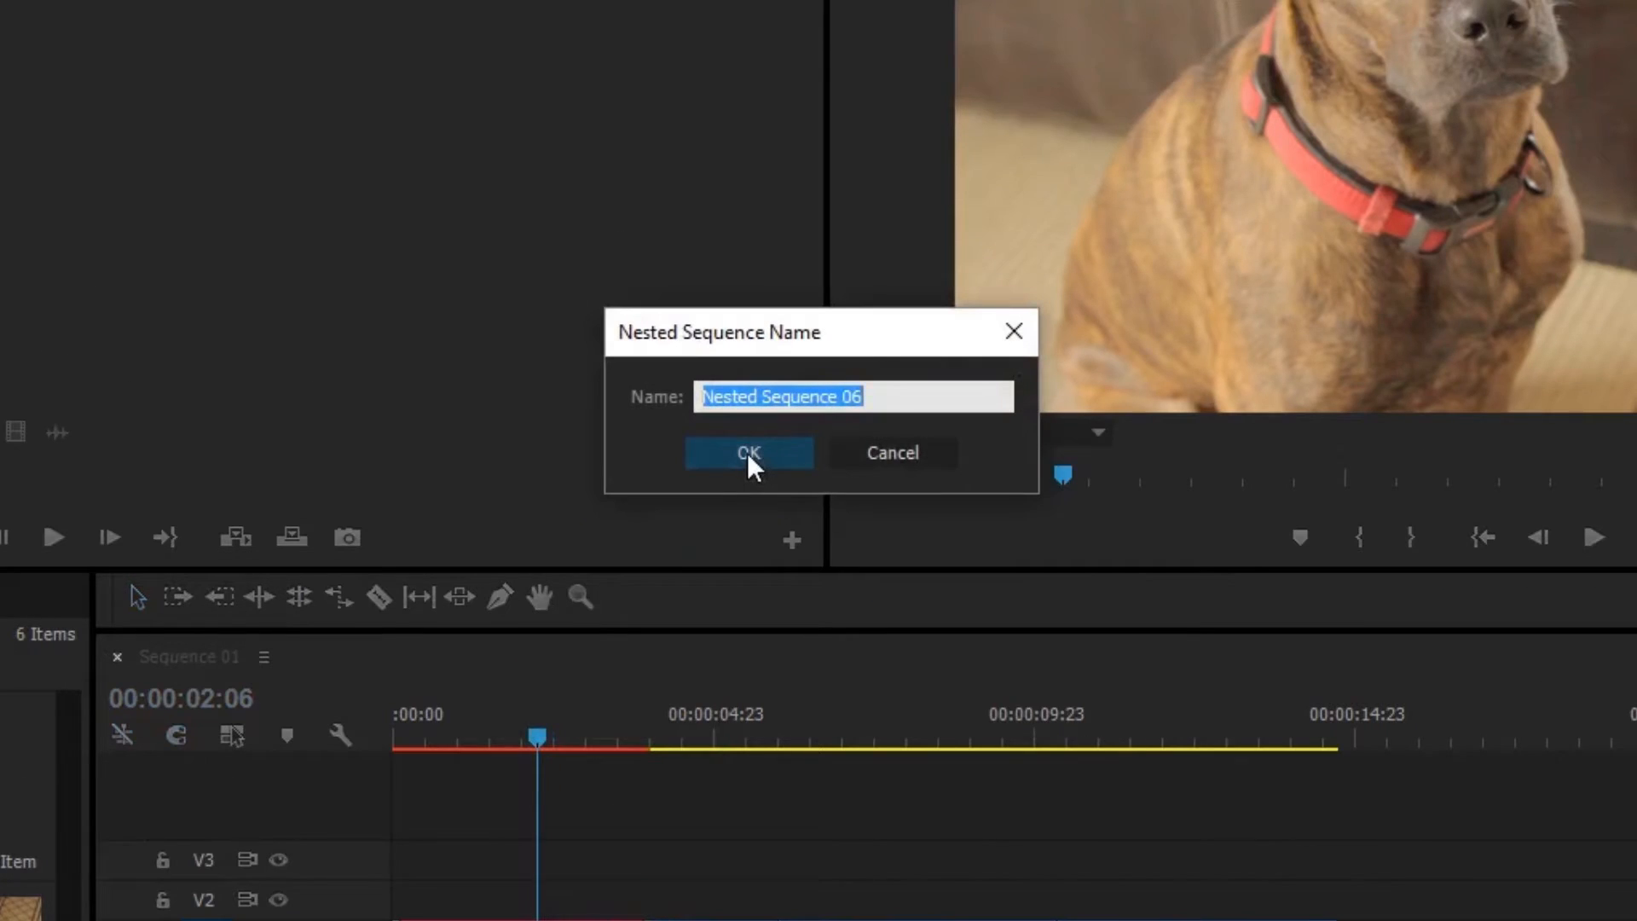
{"action": "left_click", "coordinate": [747, 453]}
- Show the project items as a list and file Nested Sequence 06 away in the Nests bin
{"action": "key", "text": "ctrl+Page_Up"}
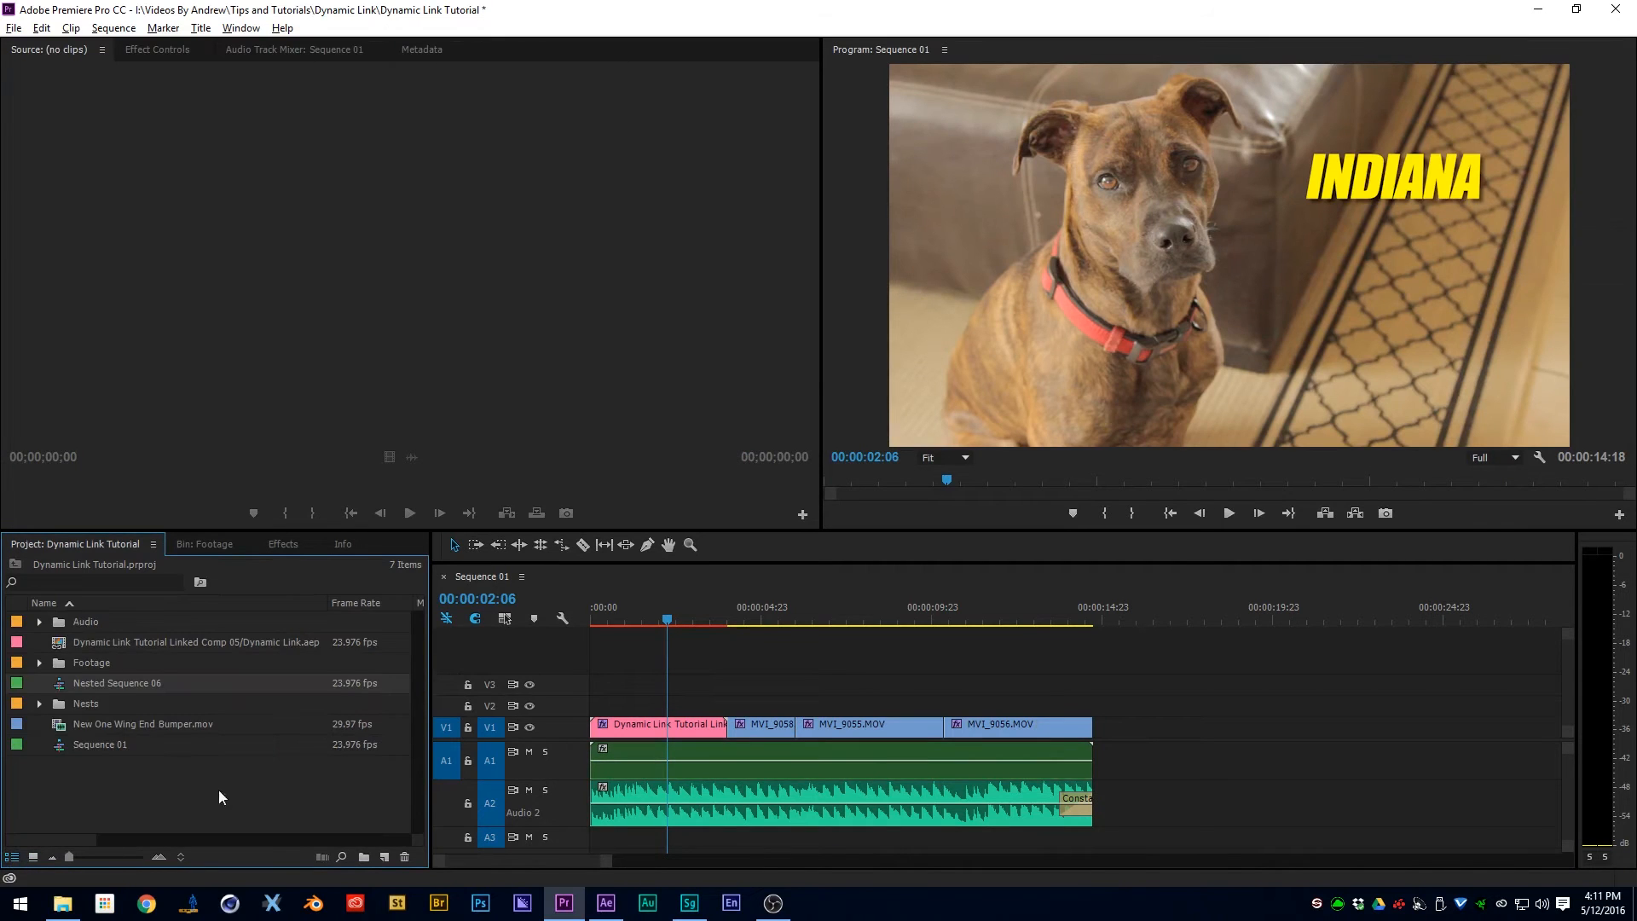
{"action": "left_click", "coordinate": [89, 684]}
{"action": "key", "text": "Delete"}
{"action": "left_click", "coordinate": [846, 641]}
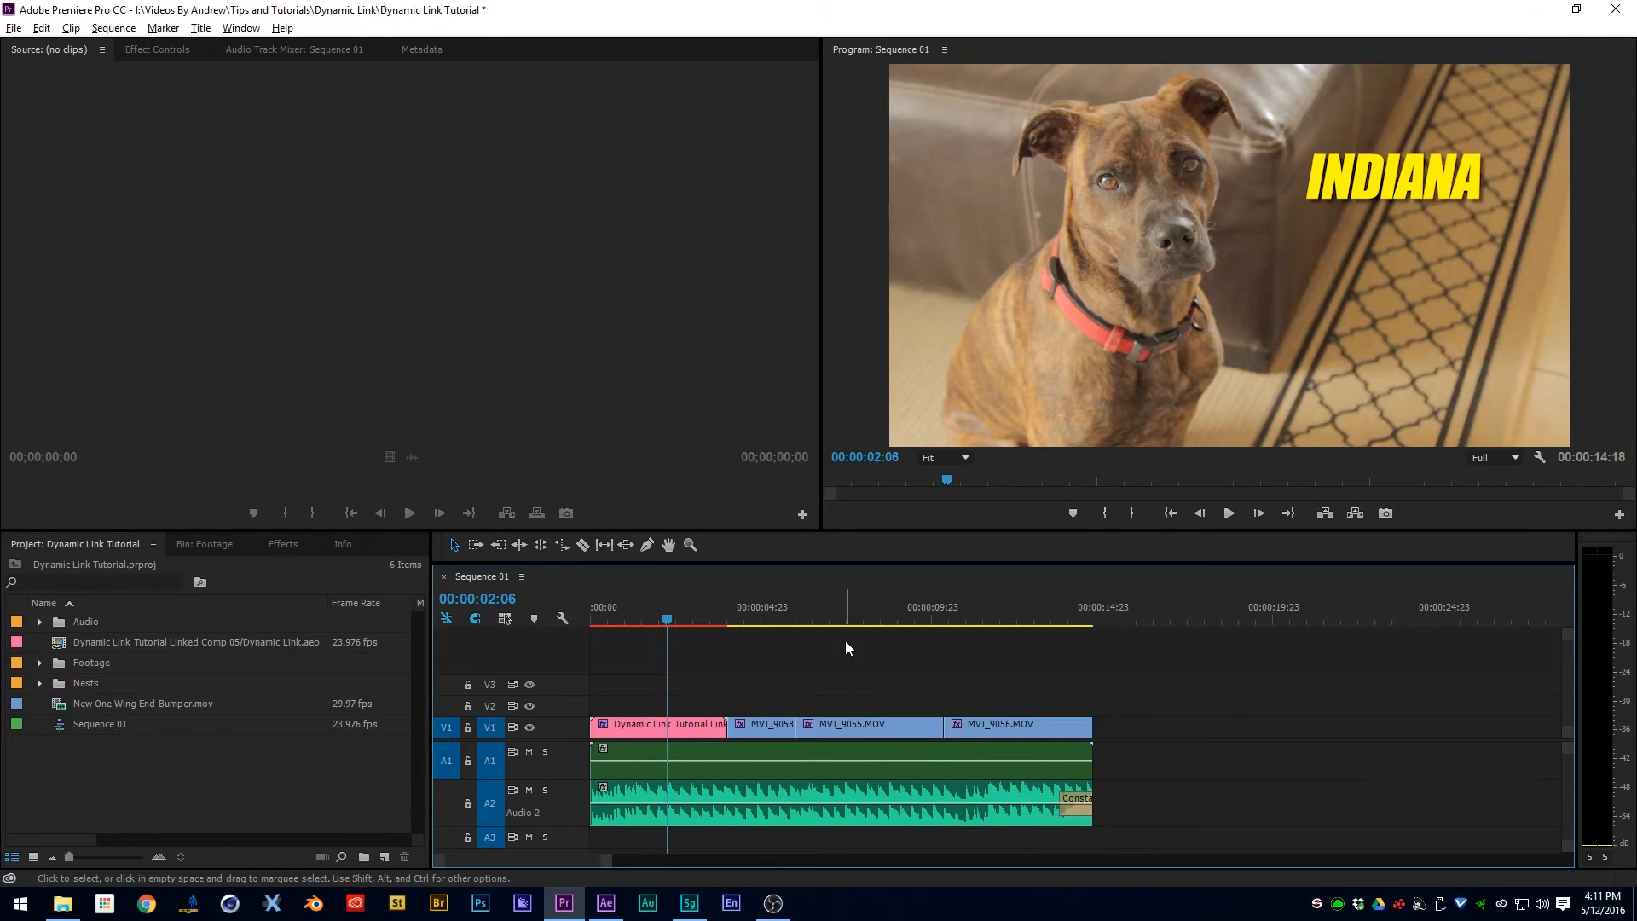
- Create a new sequence named Sequence 02 and place Sequence 01 at its start
{"action": "left_click", "coordinate": [384, 857]}
{"action": "left_click", "coordinate": [442, 650]}
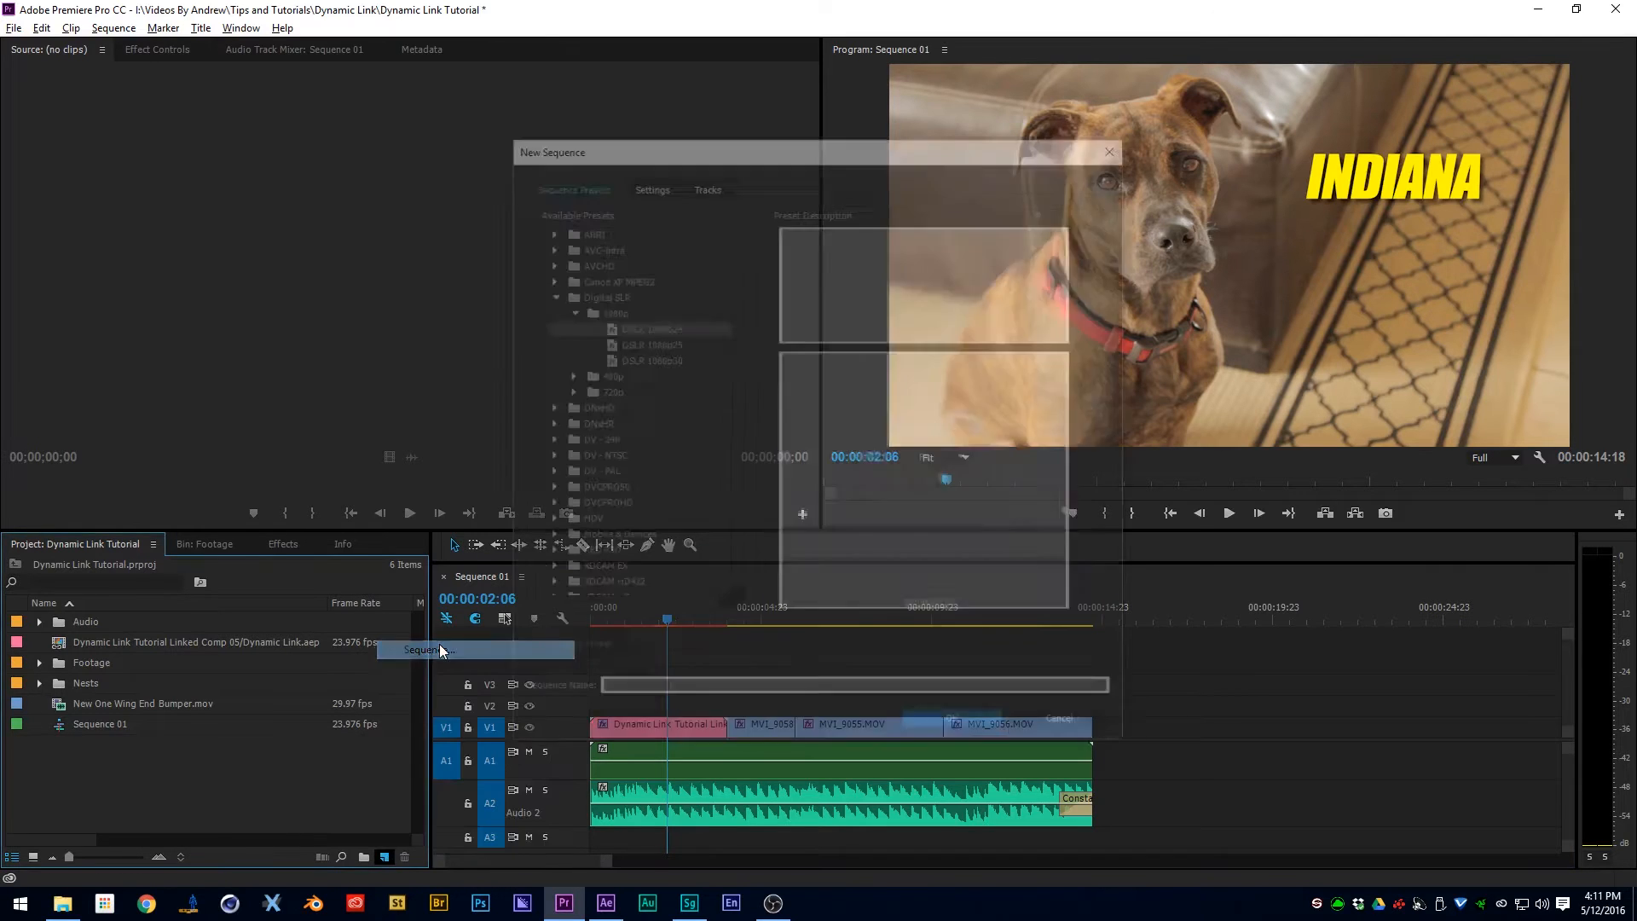
{"action": "left_click", "coordinate": [946, 724]}
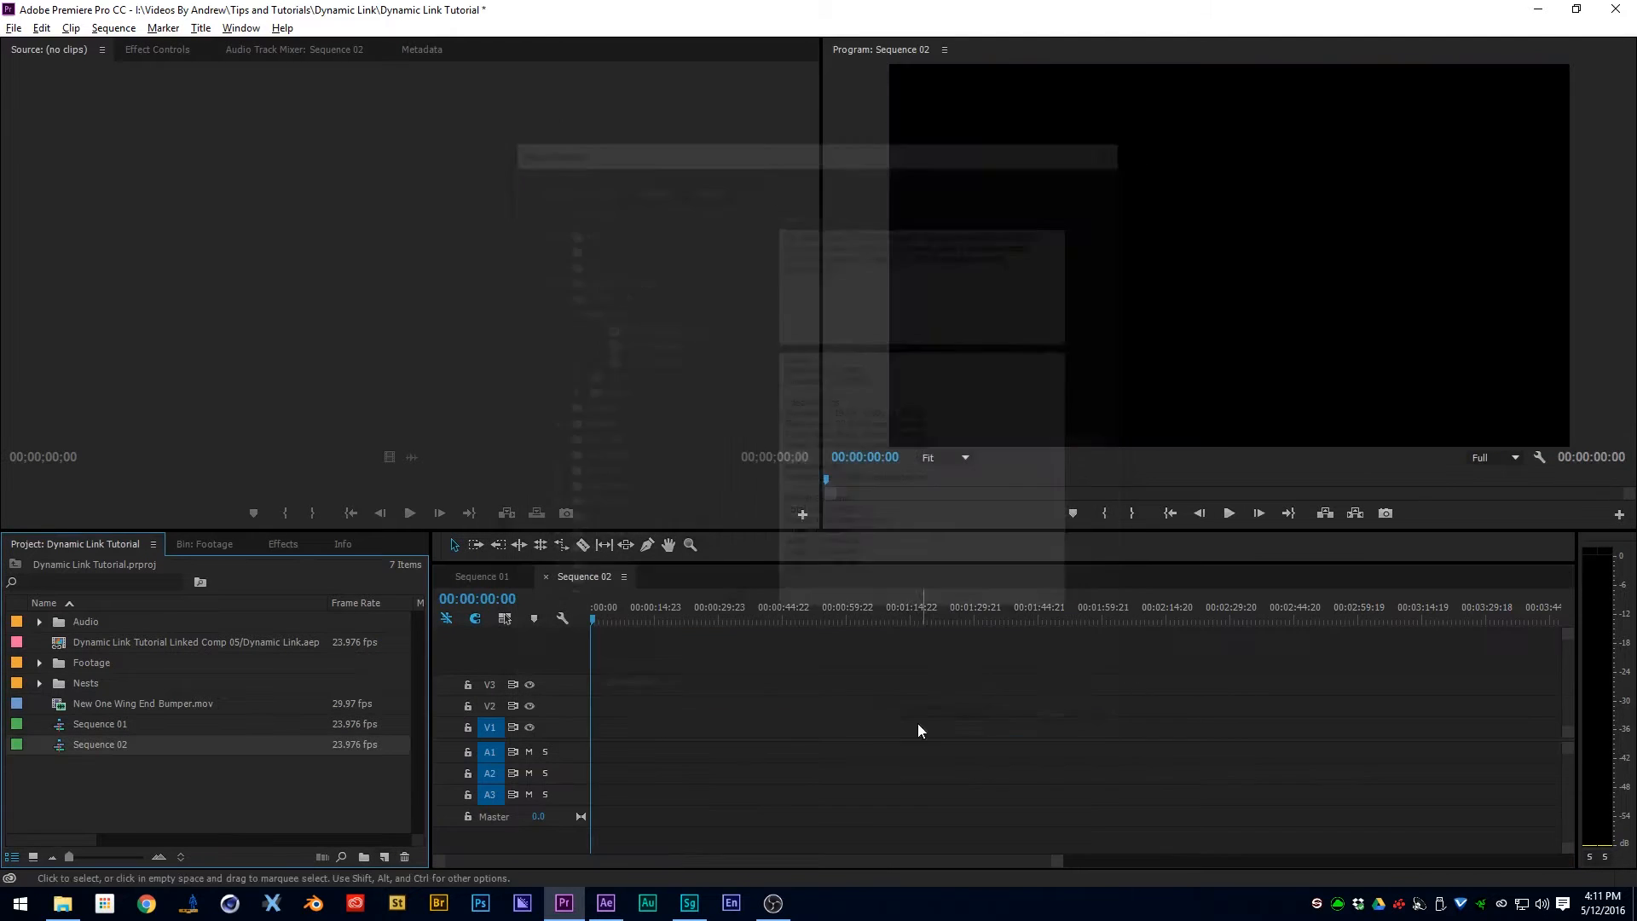
{"action": "left_click", "coordinate": [95, 728]}
{"action": "left_click_drag", "start_coordinate": [95, 728], "coordinate": [588, 748]}
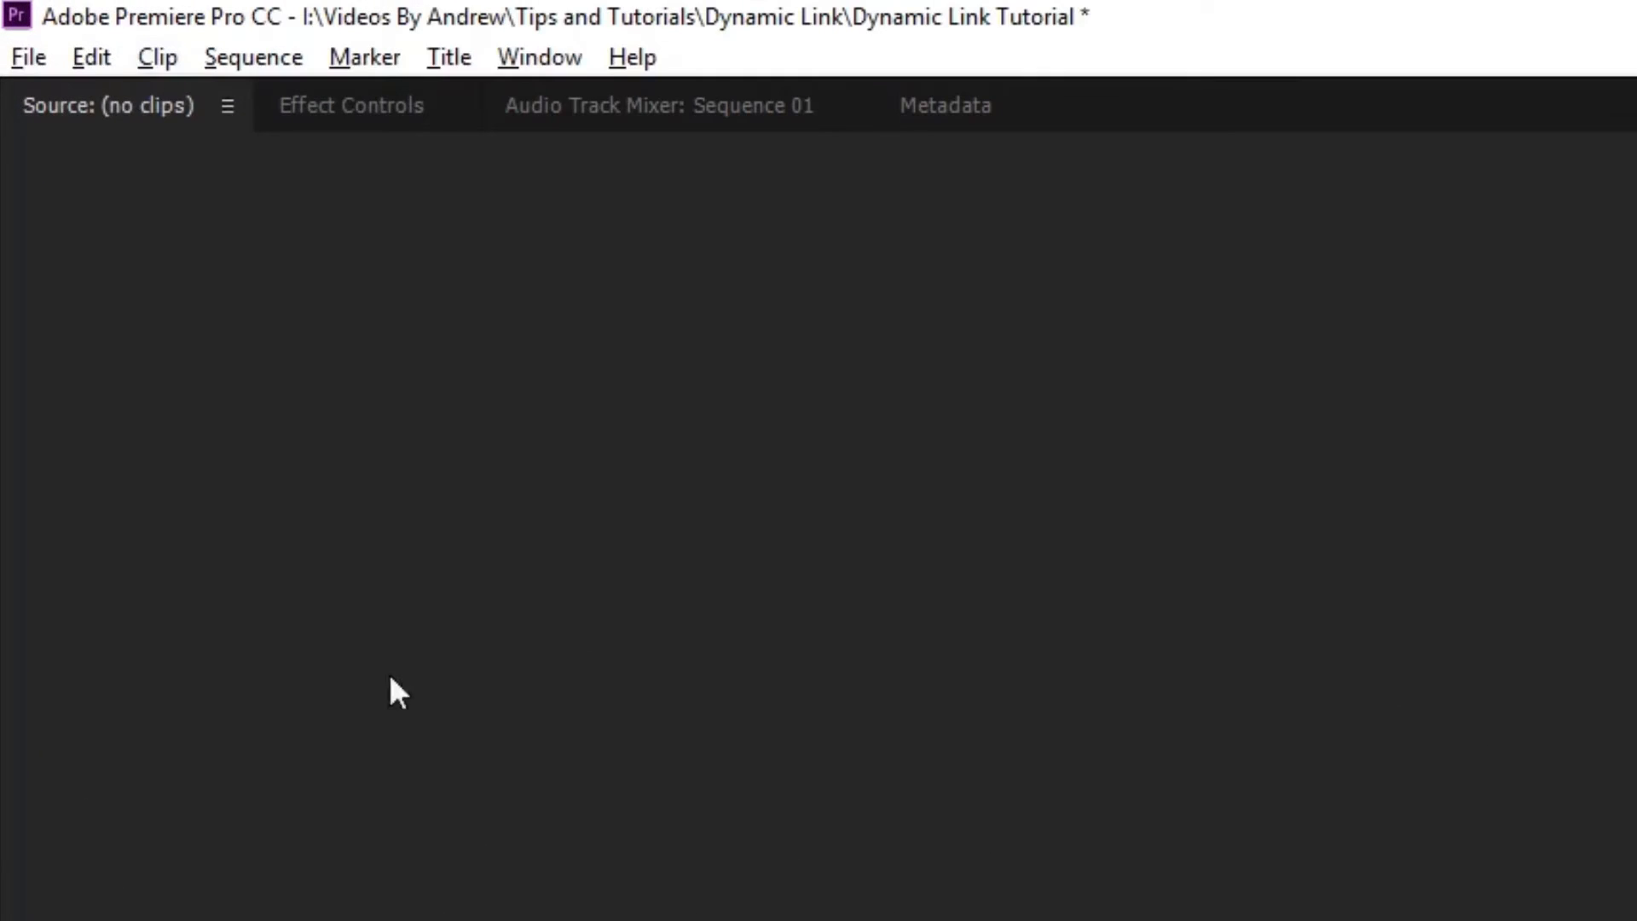
- Send the entire Sequence 01 to Audition with video through Dynamic Link, saving into the Dynamic Link project's Audio folder
{"action": "left_click", "coordinate": [49, 28]}
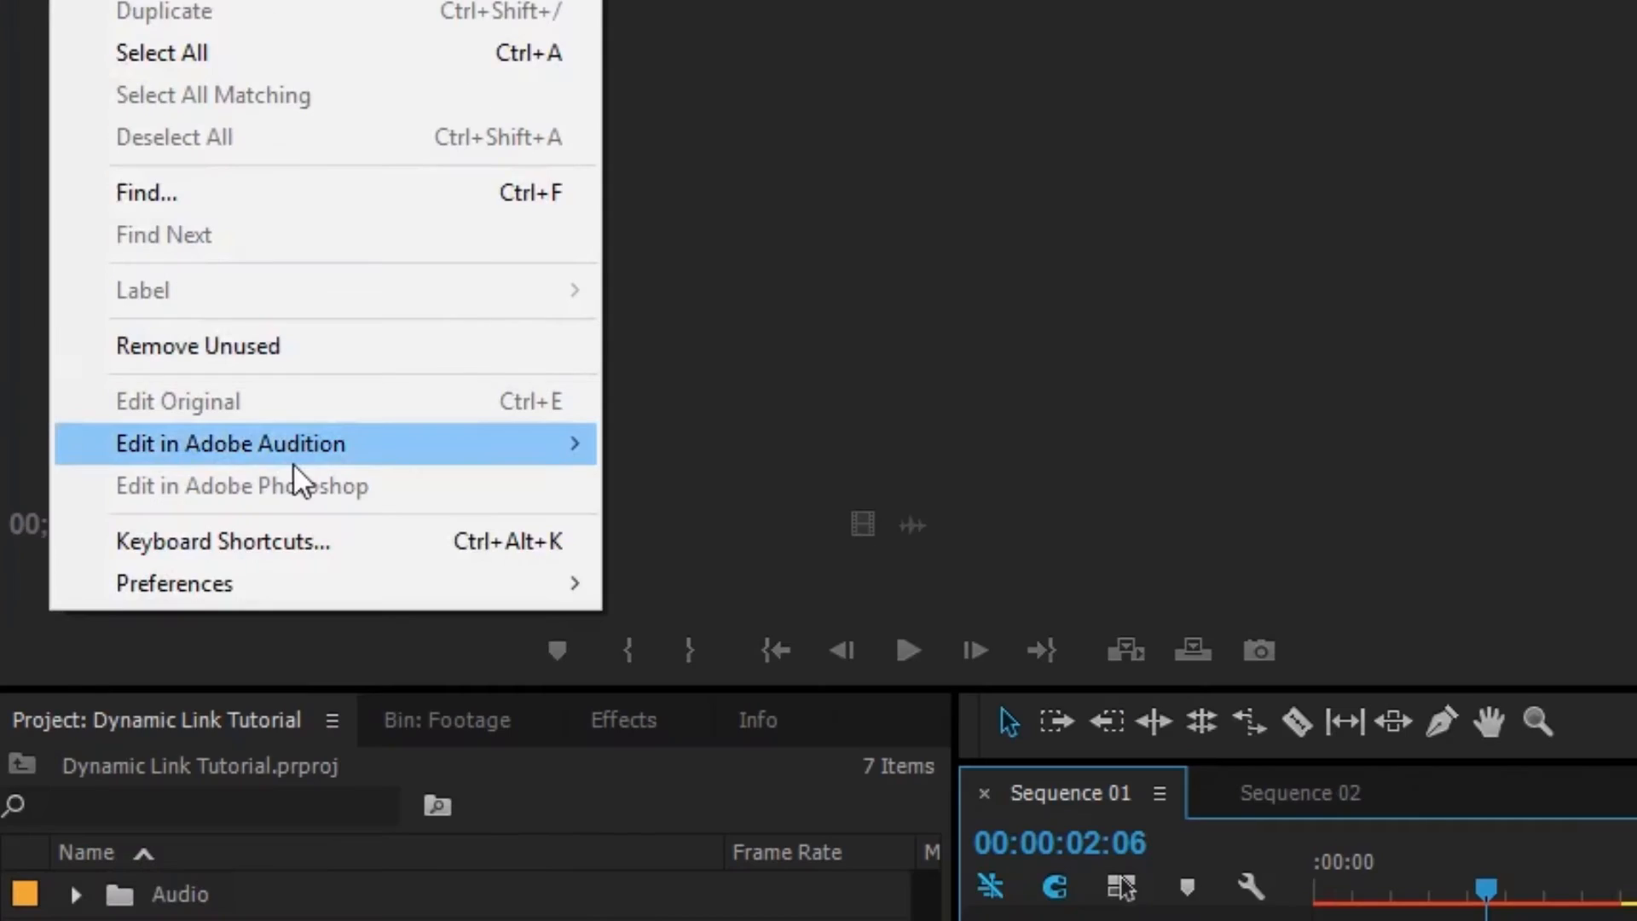
{"action": "mouse_move", "coordinate": [303, 920]}
{"action": "left_click", "coordinate": [737, 484]}
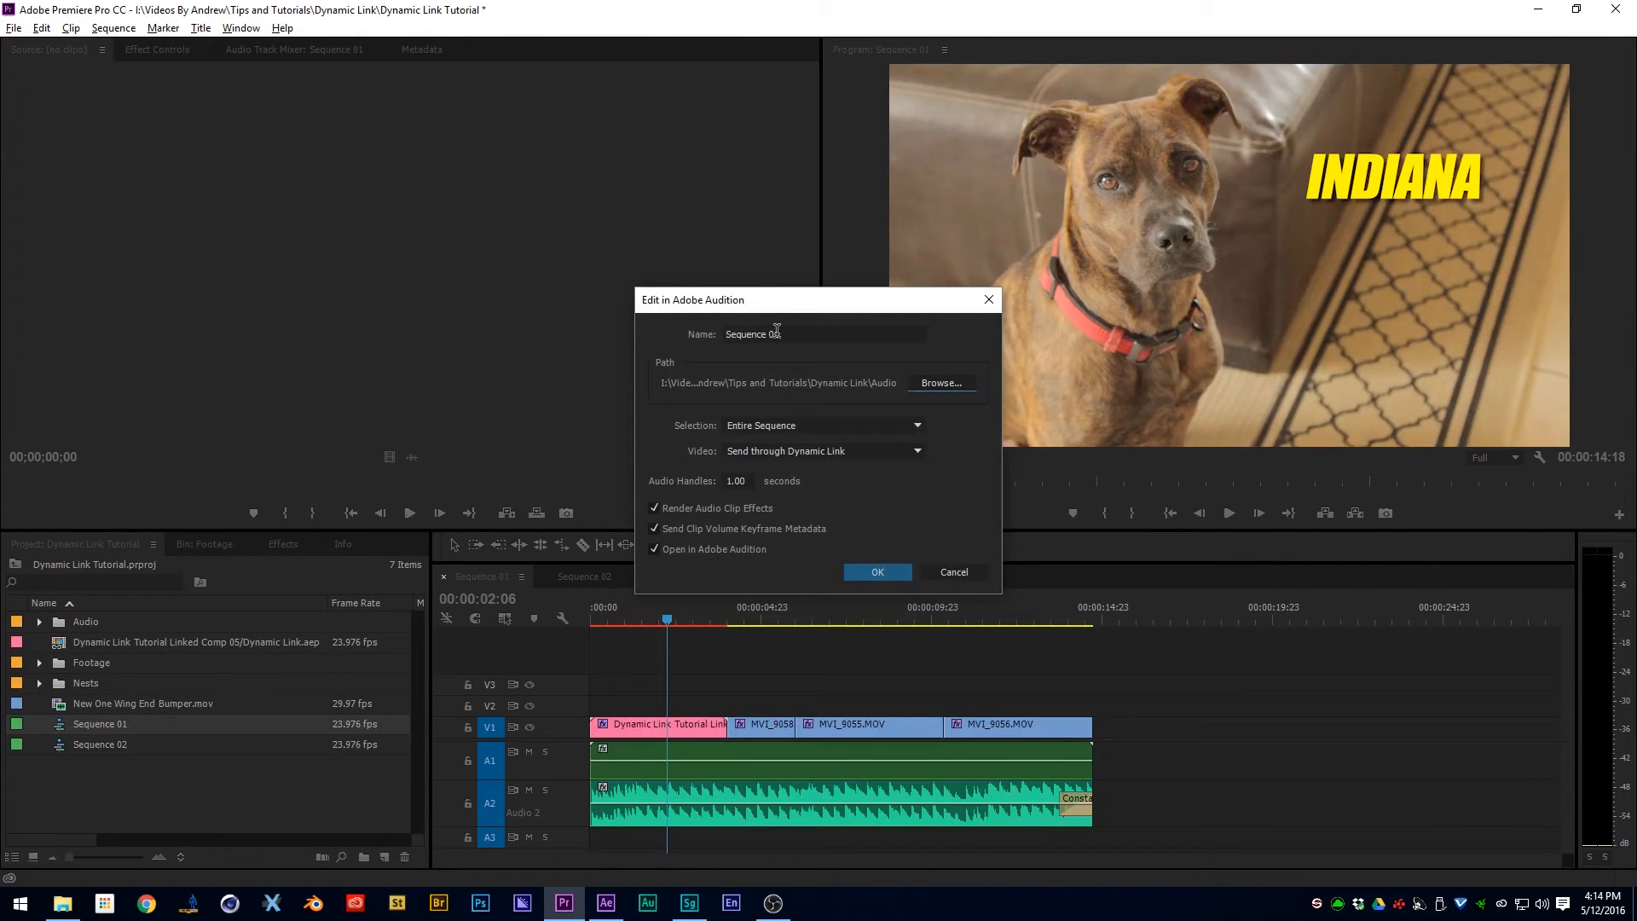
{"action": "left_click", "coordinate": [956, 385]}
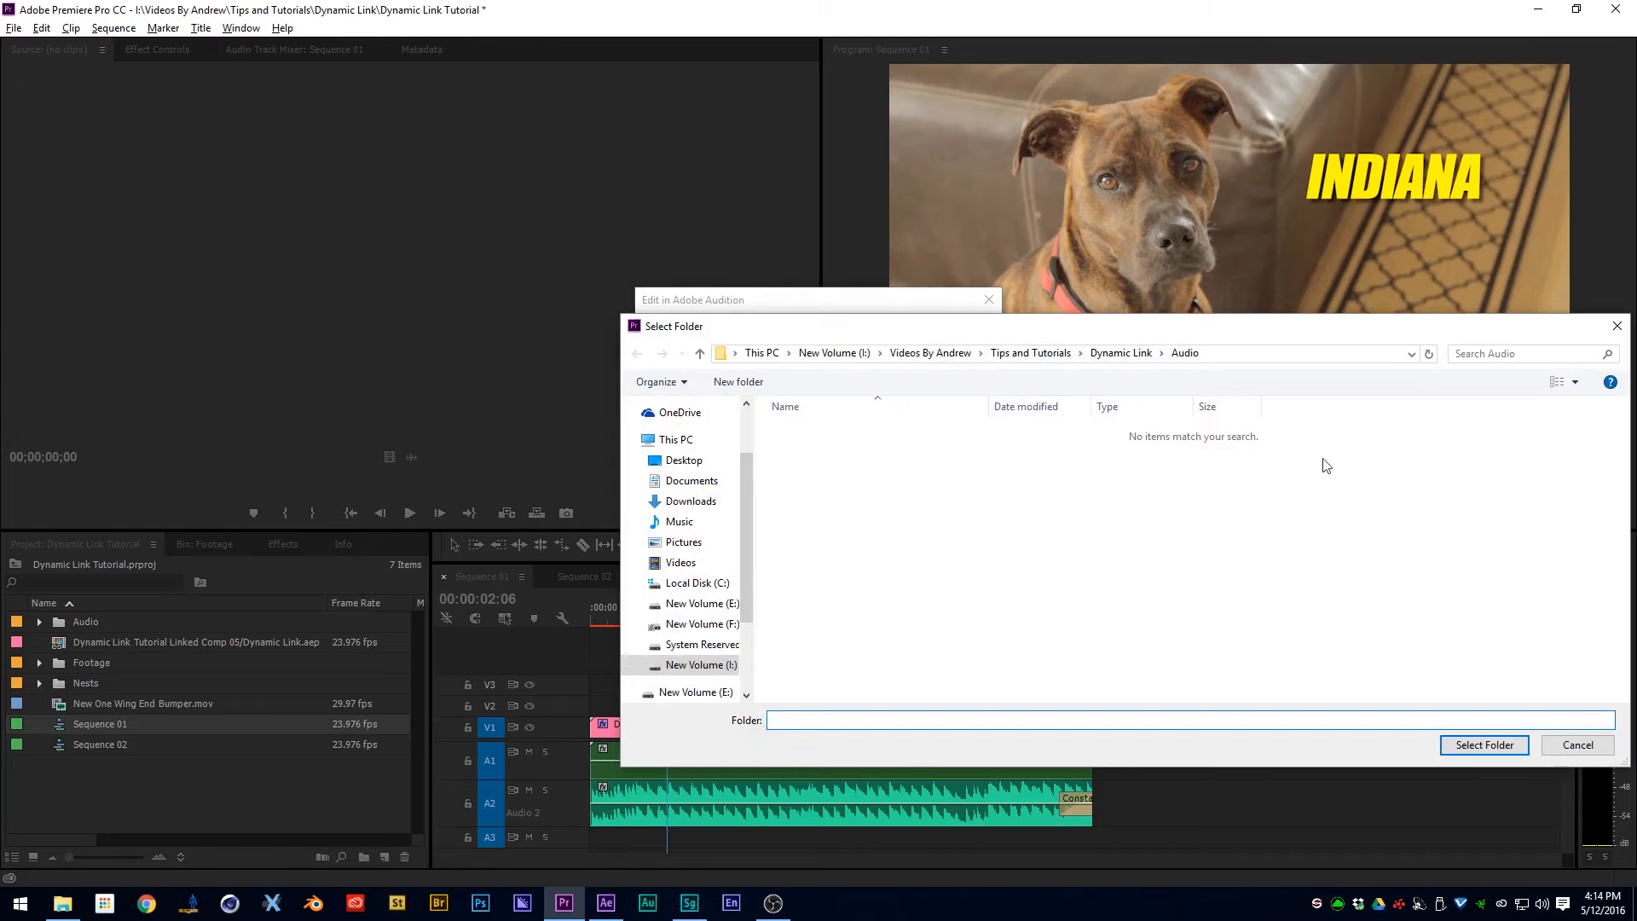
{"action": "left_click", "coordinate": [1484, 744]}
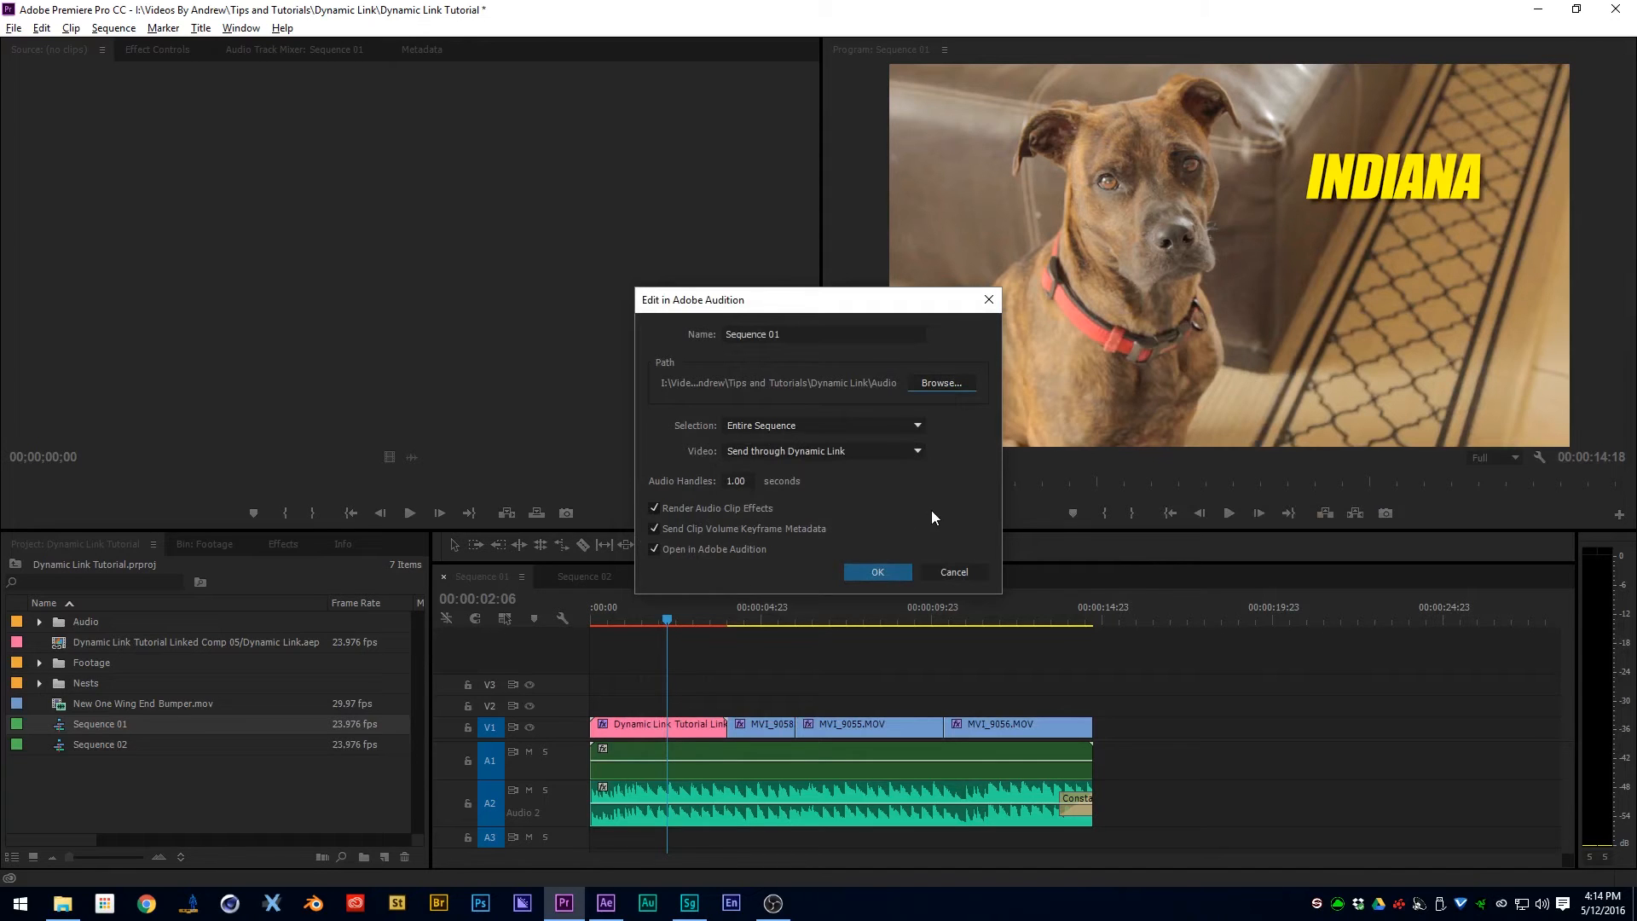
{"action": "left_click", "coordinate": [878, 572]}
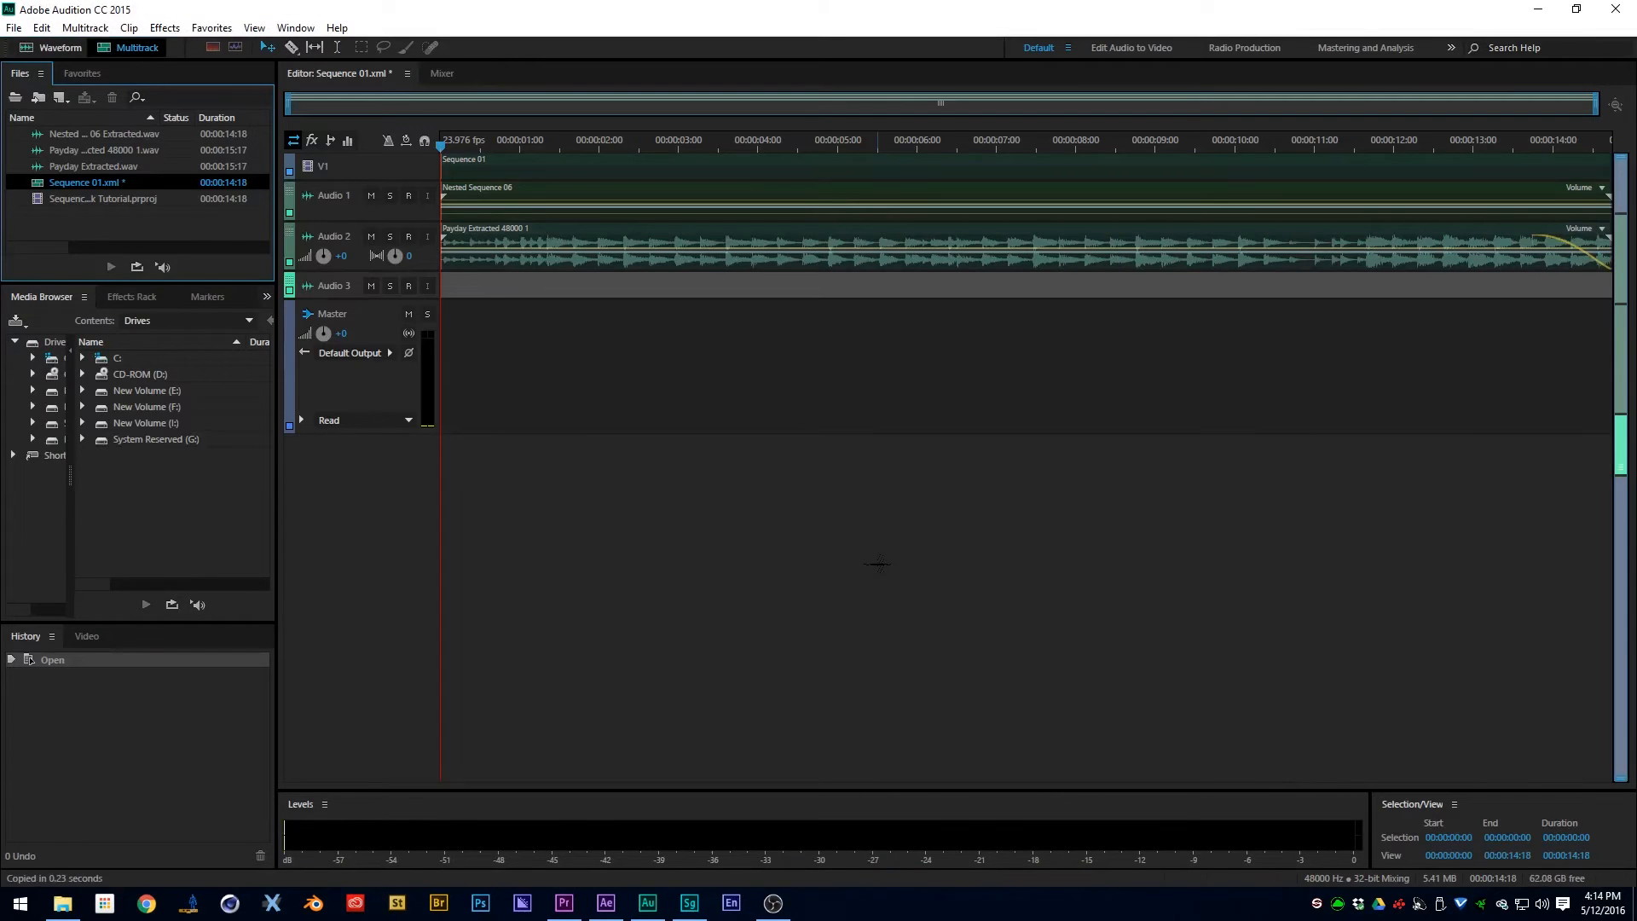
- Inspect the Nested Sequence 06 clip's waveform, then return to the multitrack session and select the Payday music clip
{"action": "left_click", "coordinate": [545, 201]}
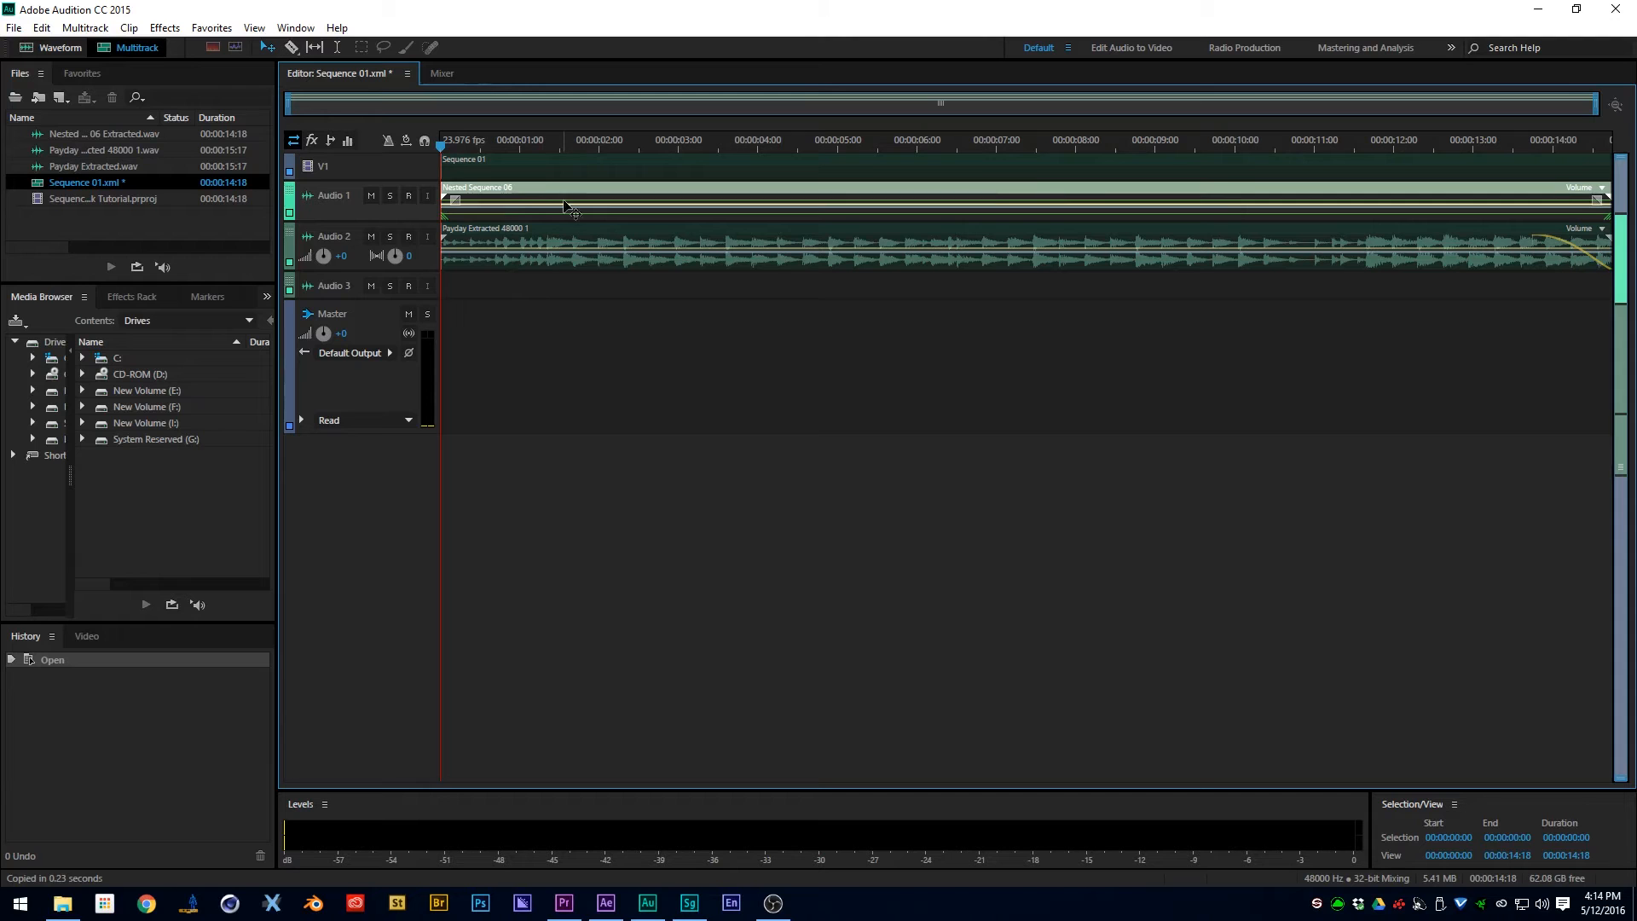
{"action": "double_click", "coordinate": [526, 192]}
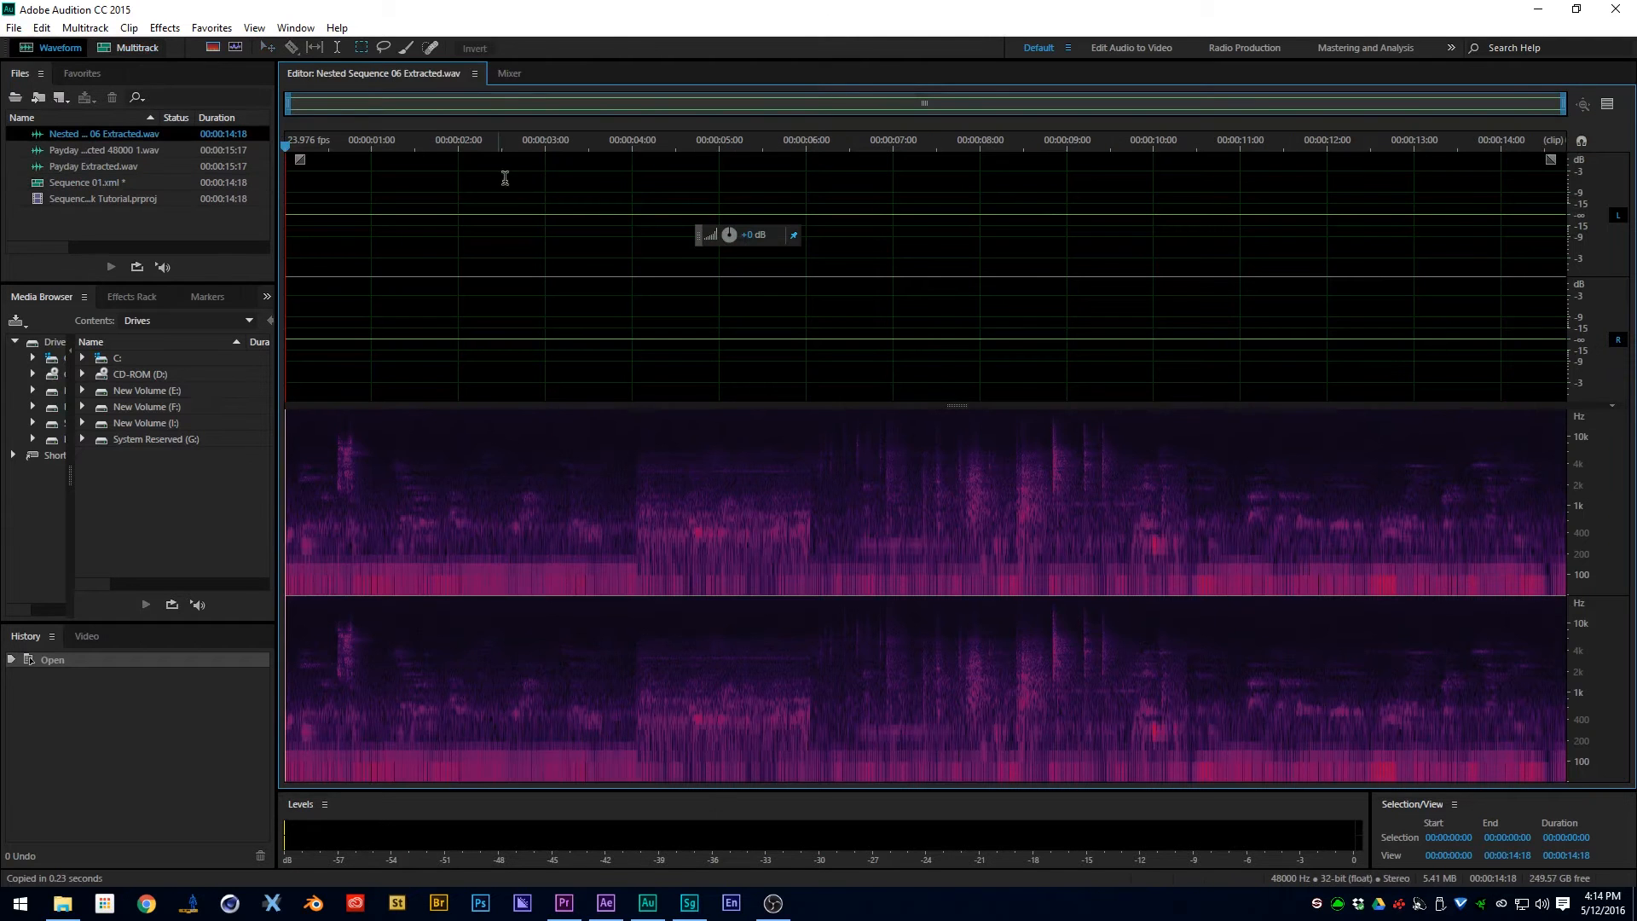
{"action": "left_click", "coordinate": [123, 49]}
{"action": "double_click", "coordinate": [576, 232]}
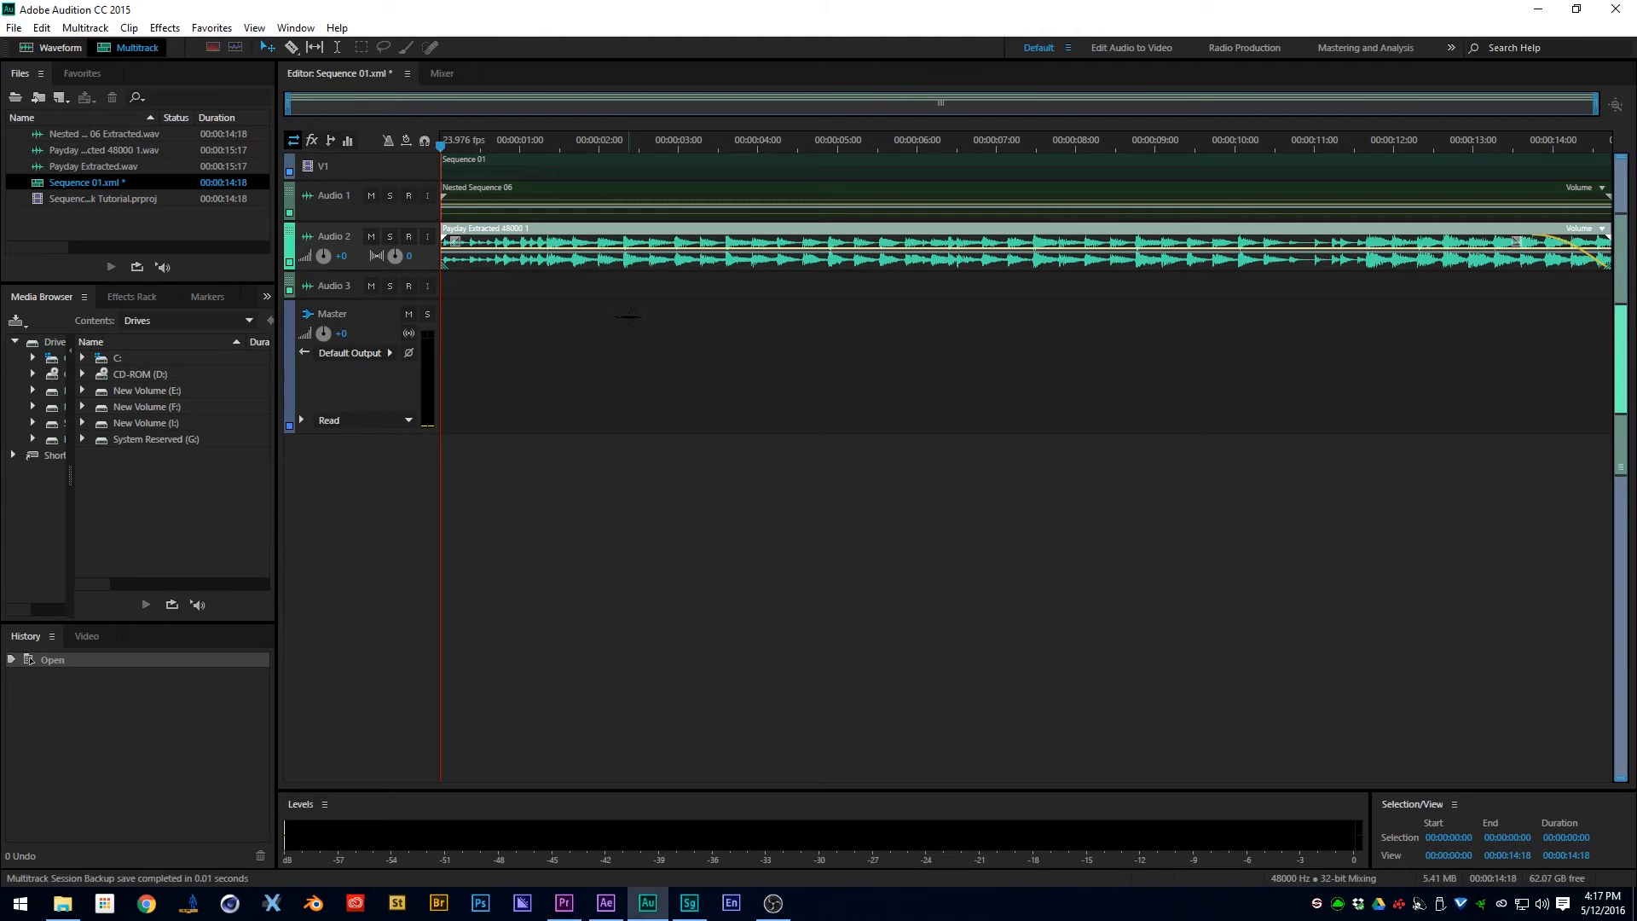
- Switch to Premiere Pro and make Sequence 02 the active sequence
{"action": "key", "text": "alt+Tab"}
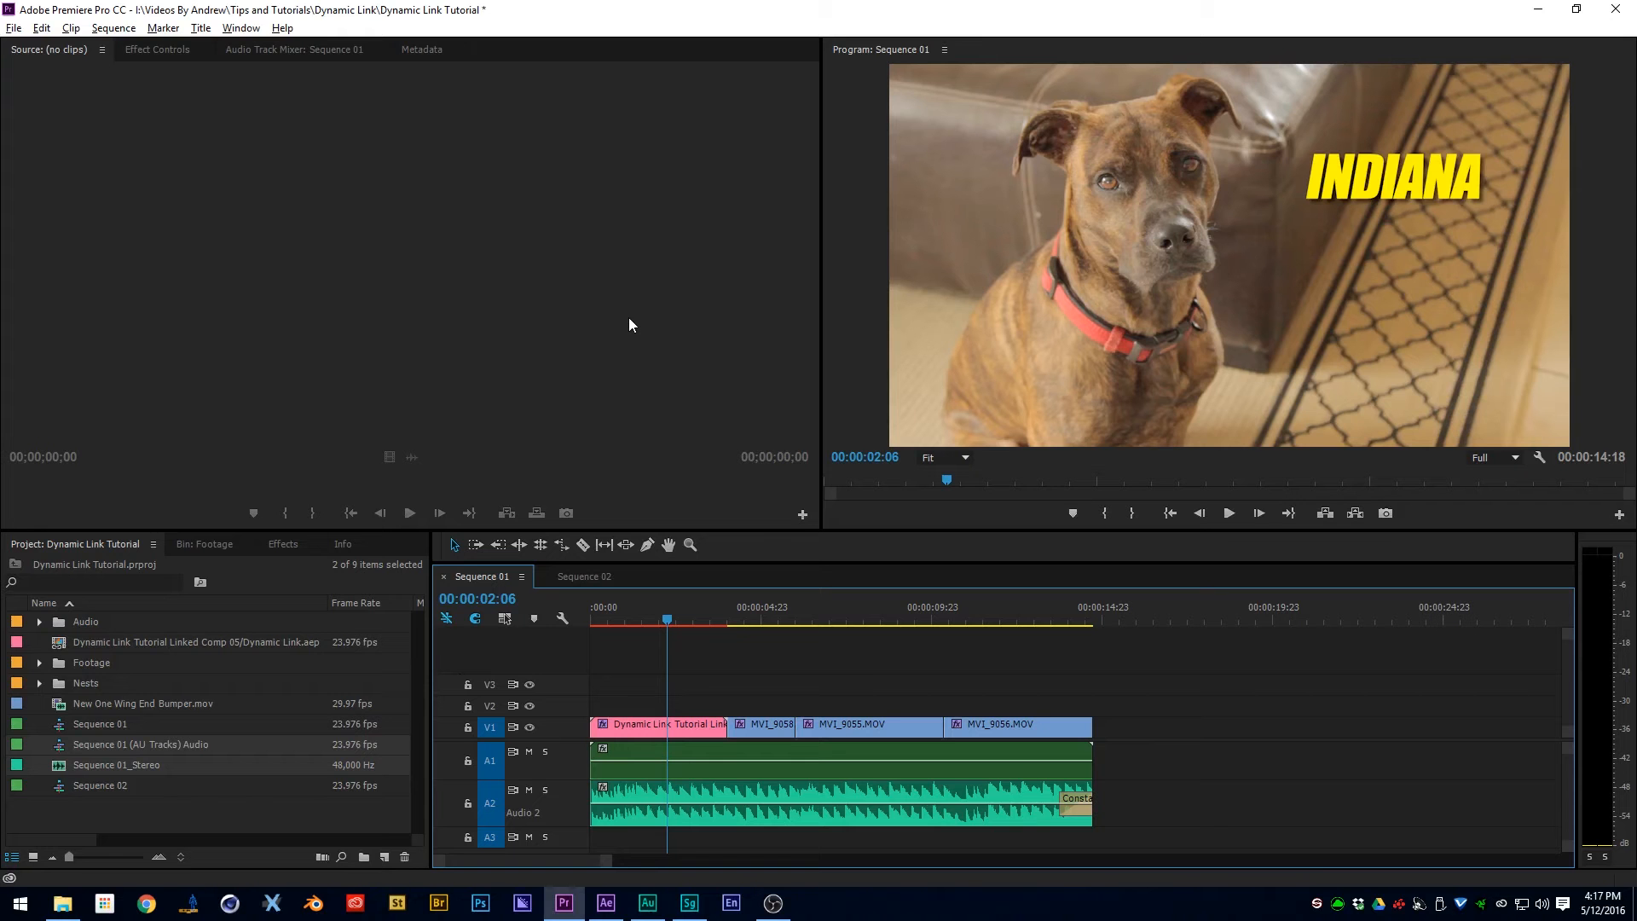
{"action": "left_click", "coordinate": [578, 576]}
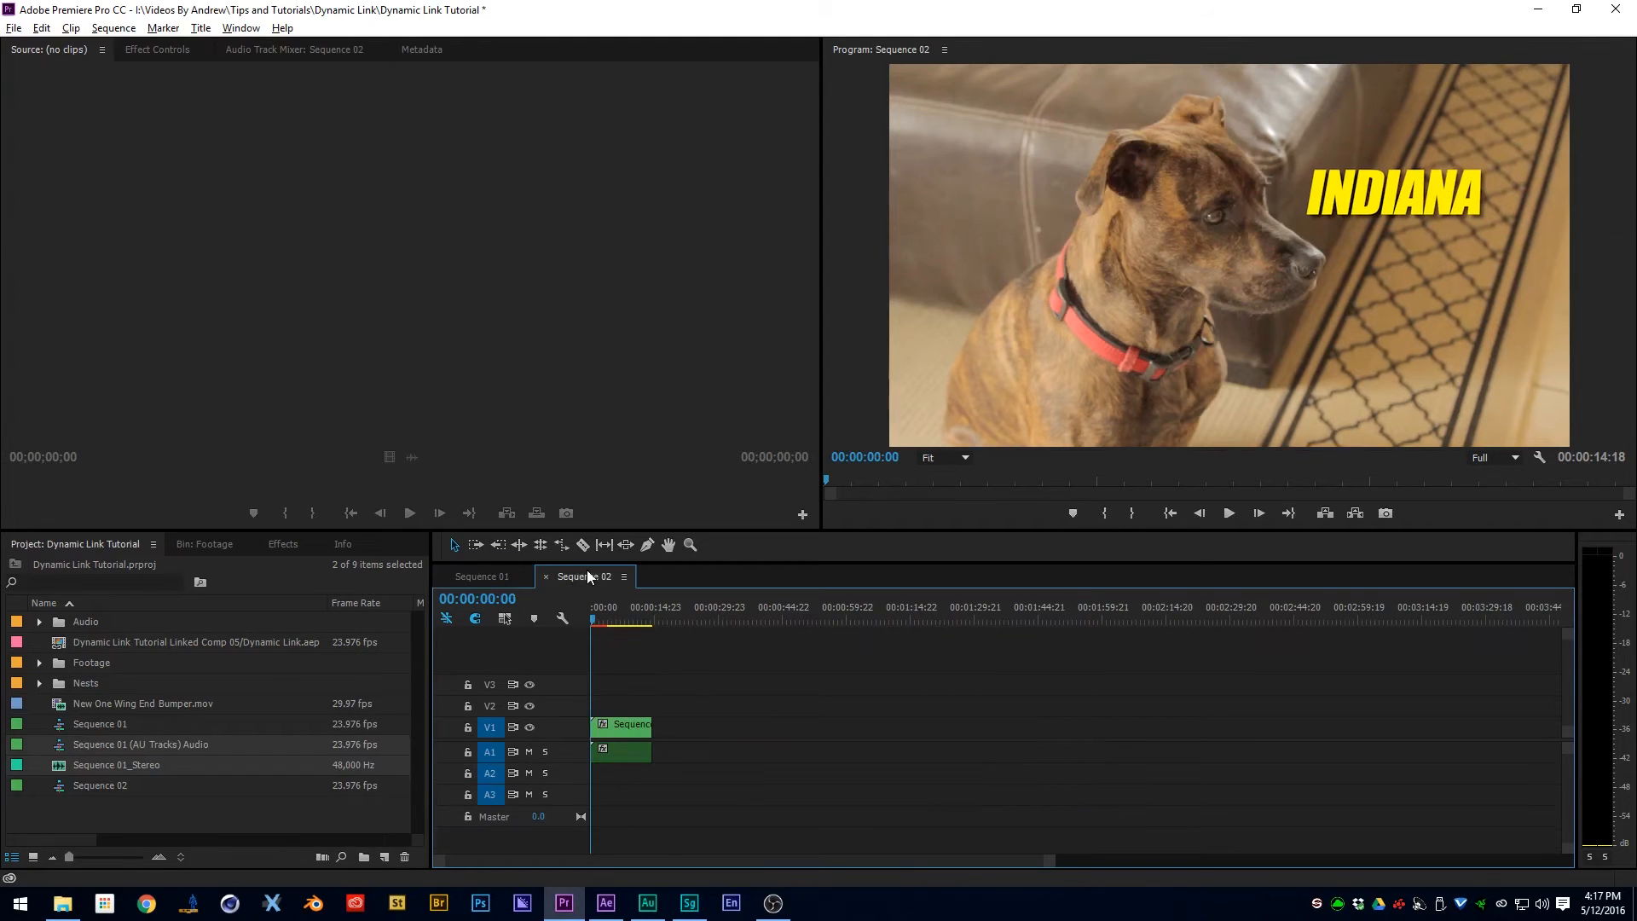
{"action": "left_click", "coordinate": [504, 578]}
{"action": "left_click", "coordinate": [577, 576]}
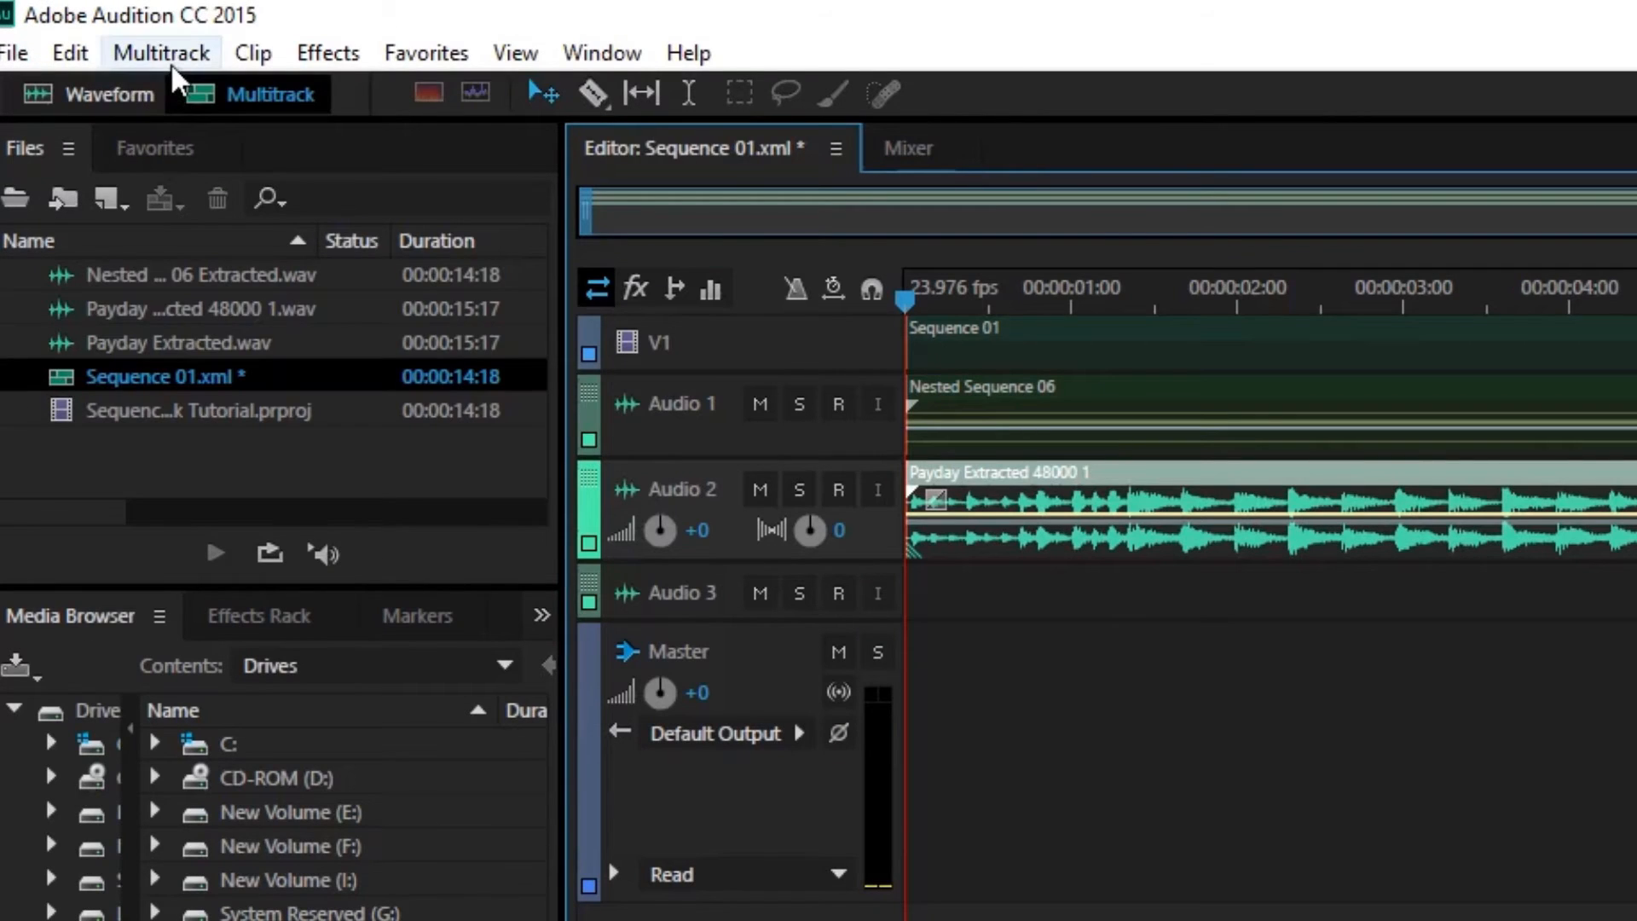
- Export the Audition multitrack session to Premiere Pro as a stereo mixdown, overwriting the existing Sequence 01 (AU Tracks).xml
{"action": "left_click", "coordinate": [87, 31]}
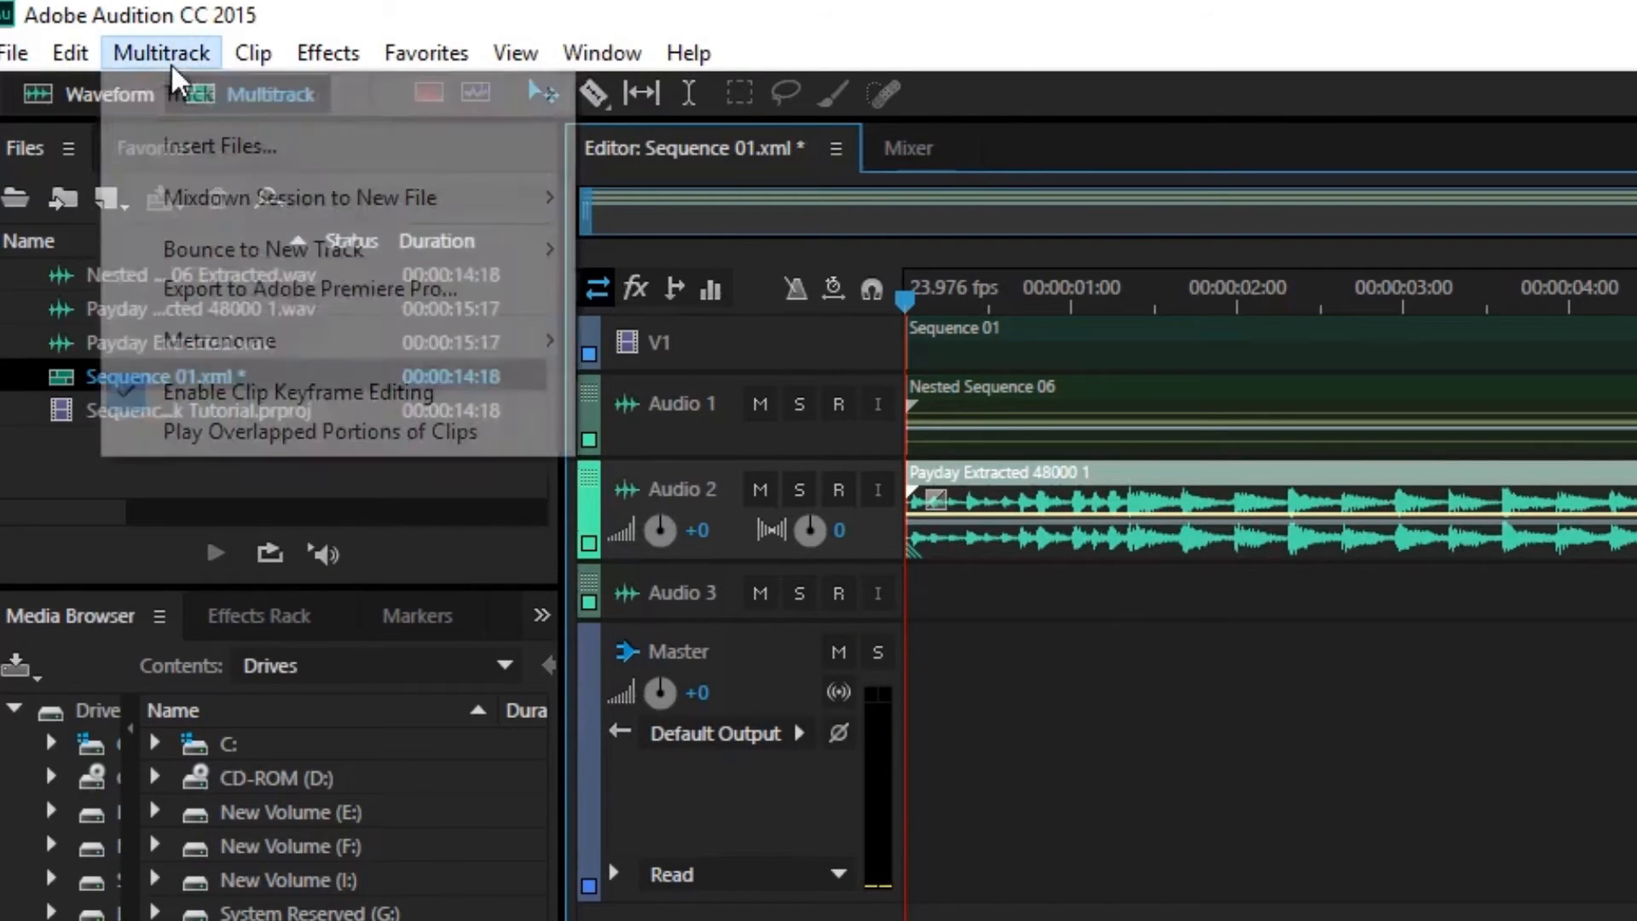
{"action": "left_click", "coordinate": [196, 293]}
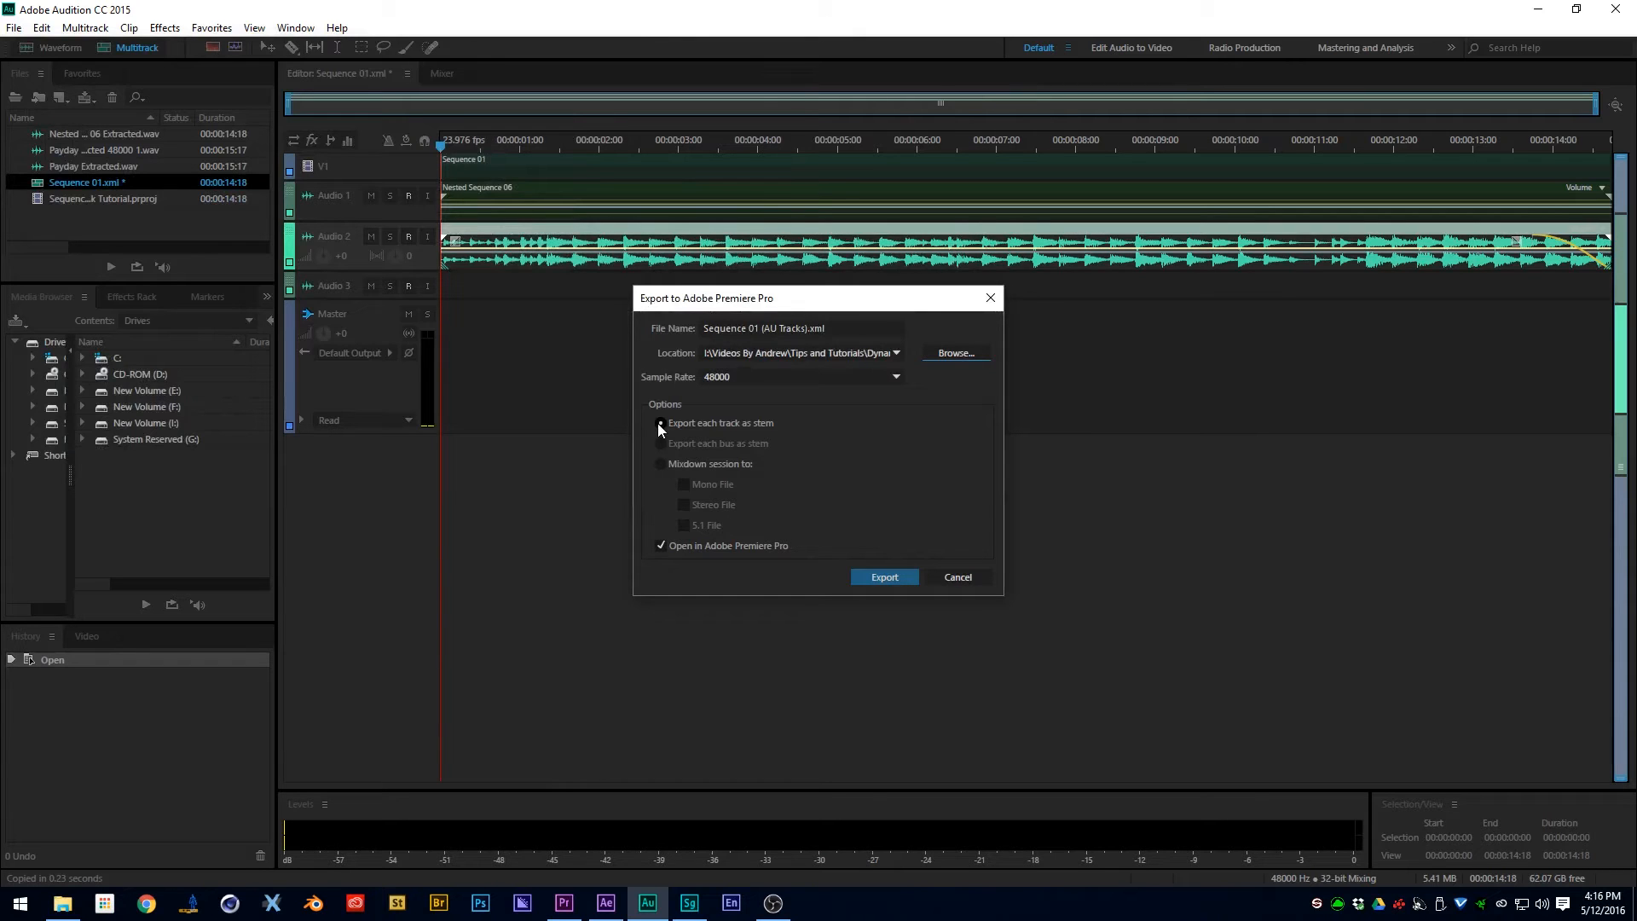
{"action": "key", "text": "alt+Tab"}
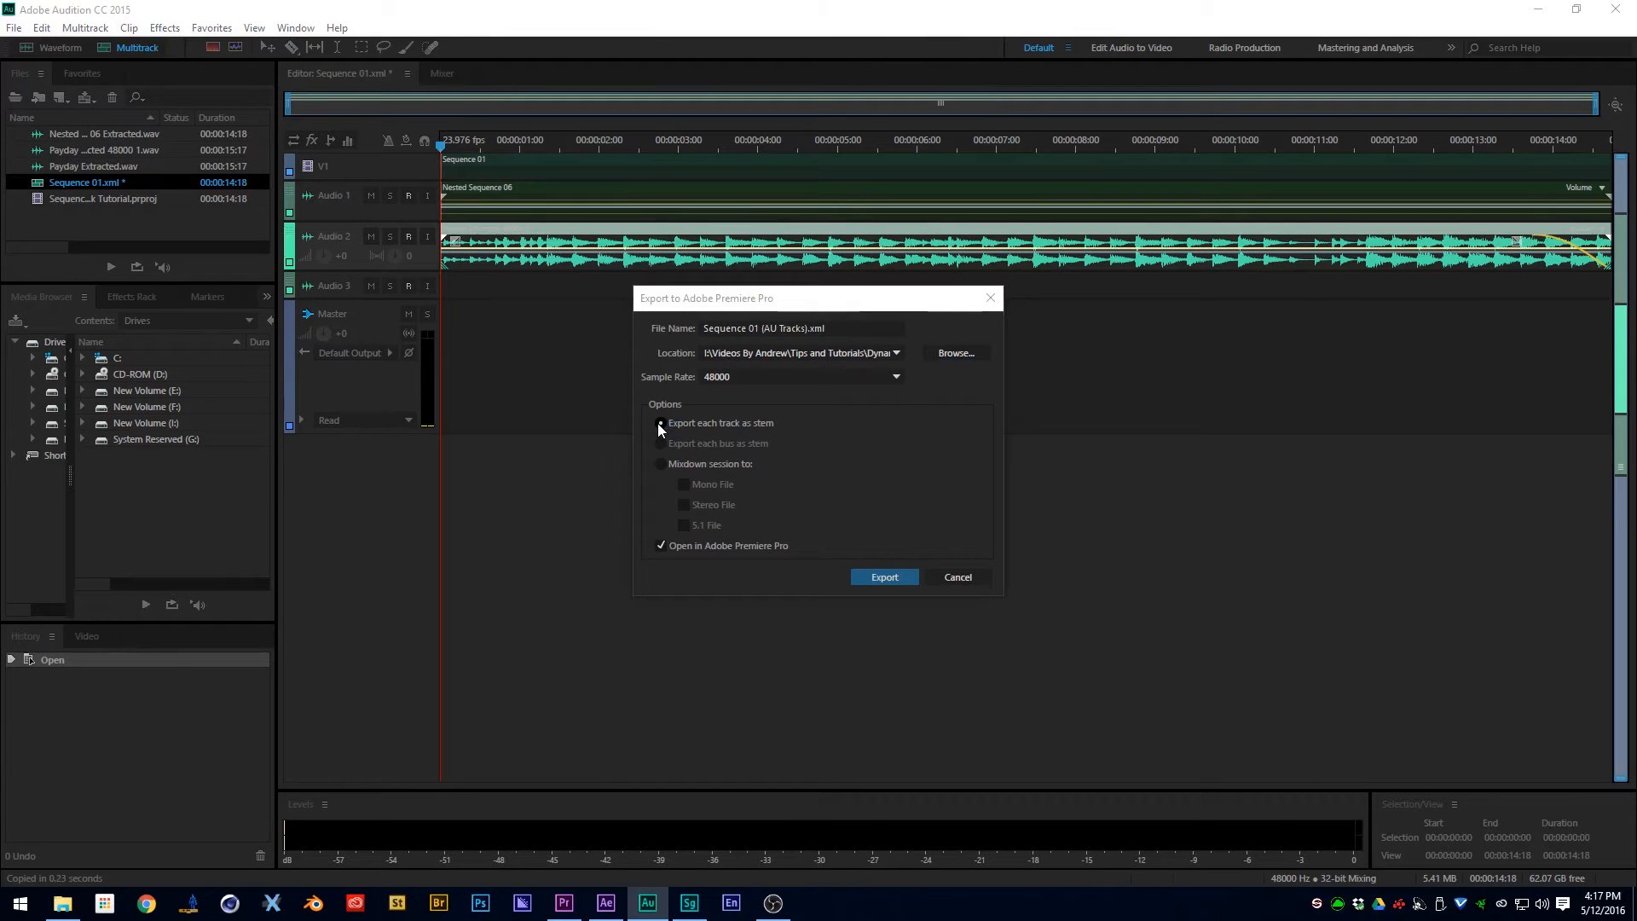
{"action": "key", "text": "alt+Tab"}
{"action": "left_click", "coordinate": [736, 461]}
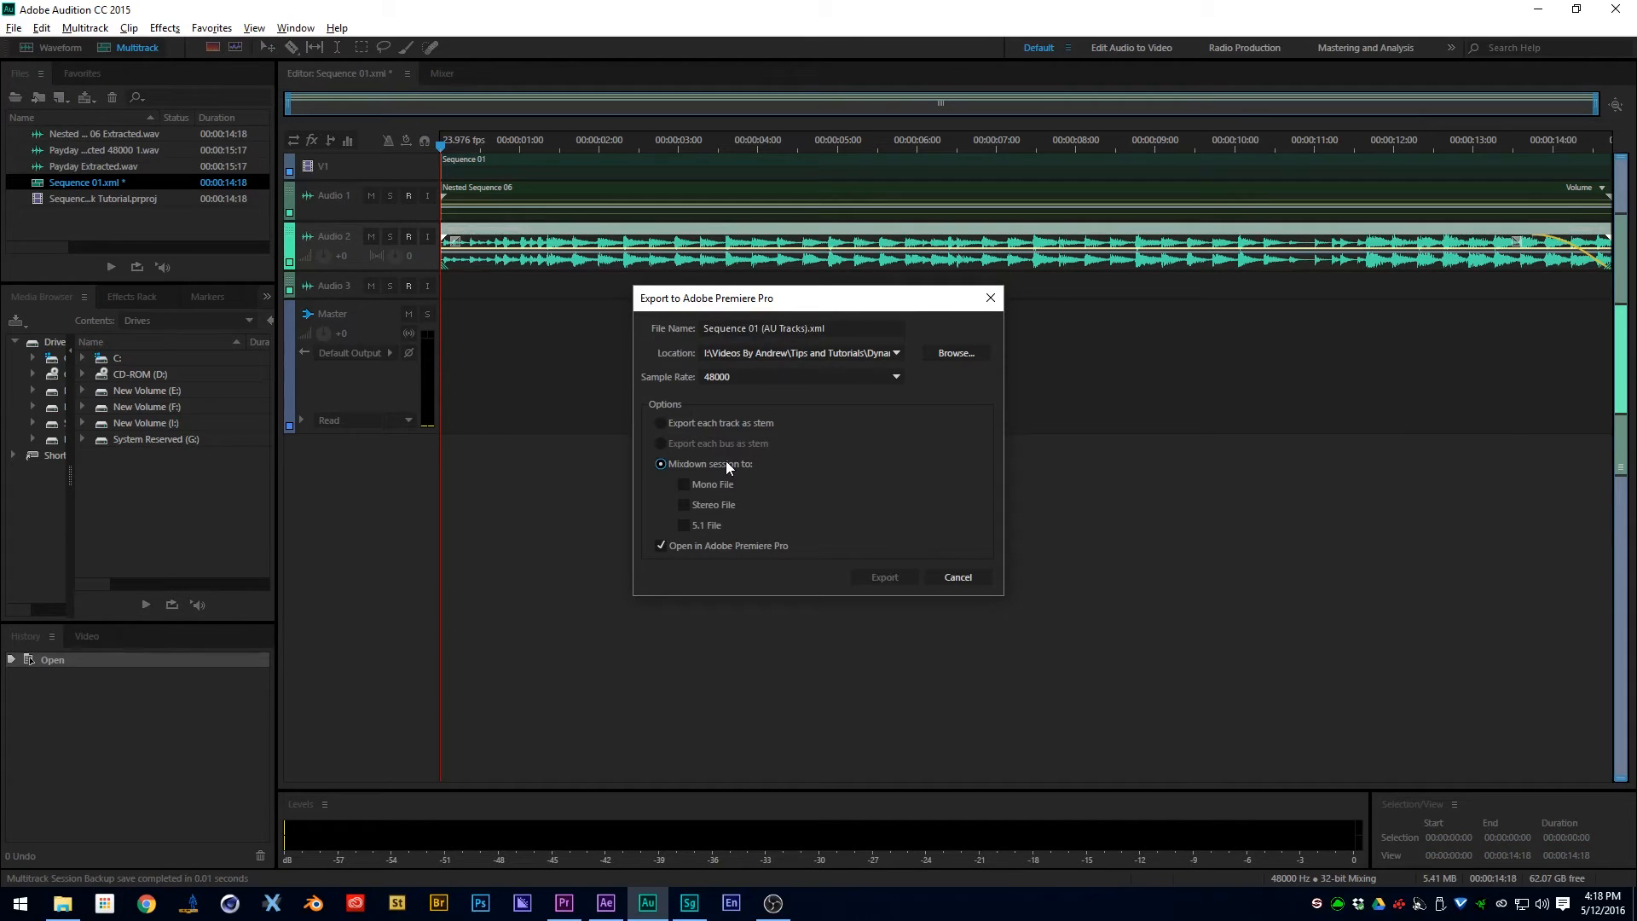
{"action": "left_click", "coordinate": [712, 508]}
{"action": "left_click", "coordinate": [895, 578]}
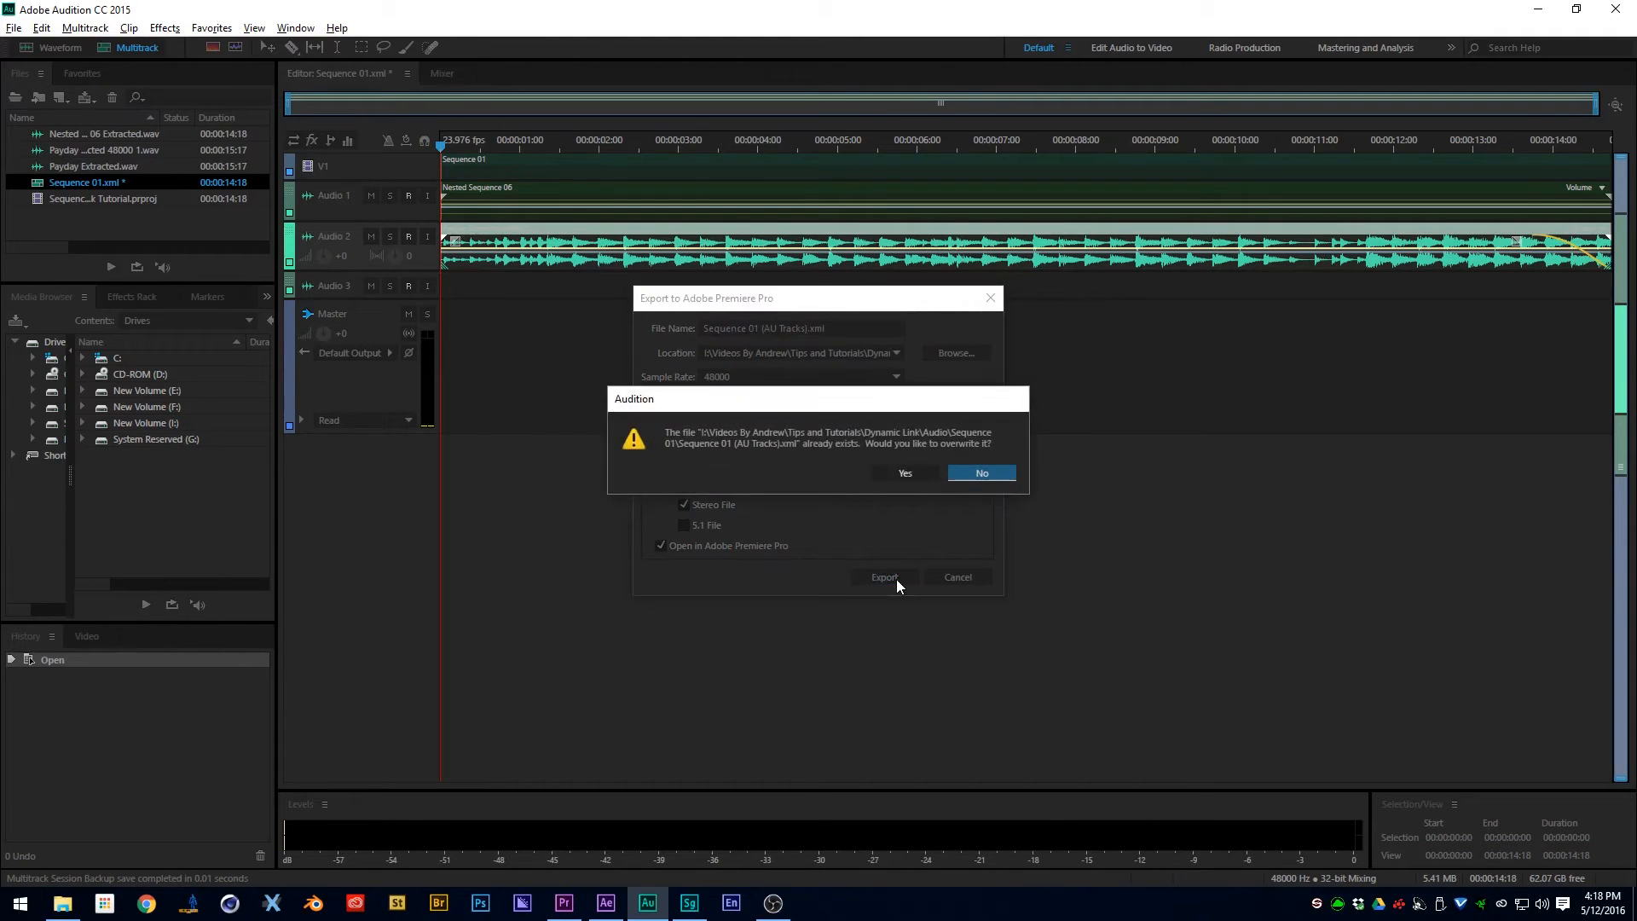
{"action": "left_click", "coordinate": [890, 472]}
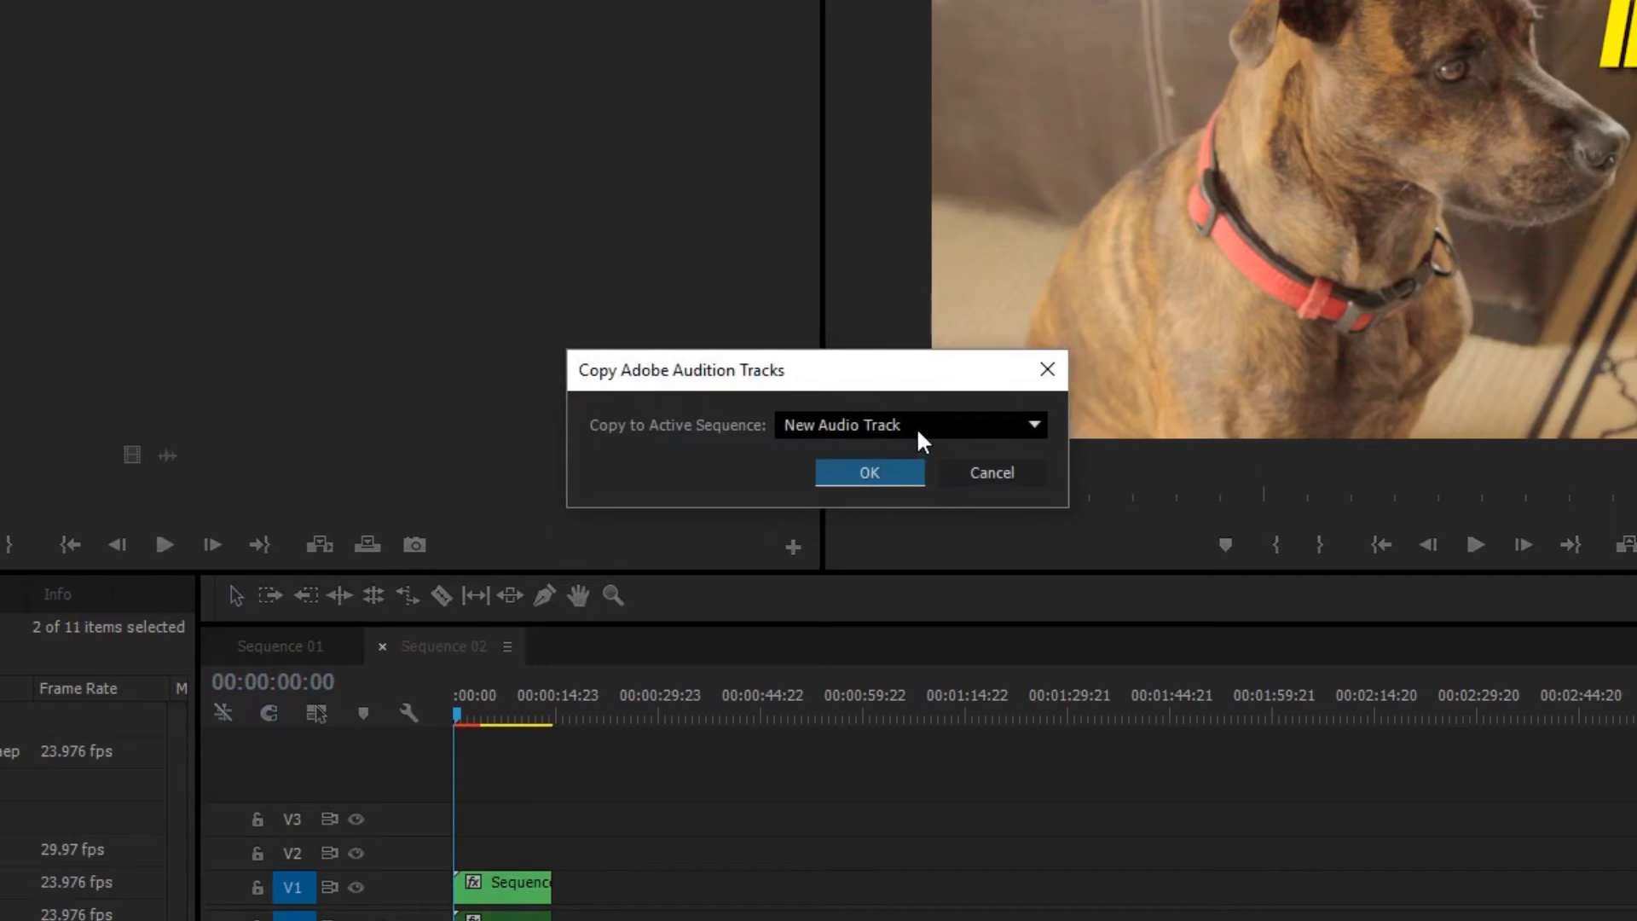
- Copy the exported Audition mixdown onto the Audio 1 track of the active sequence
{"action": "left_click", "coordinate": [917, 427]}
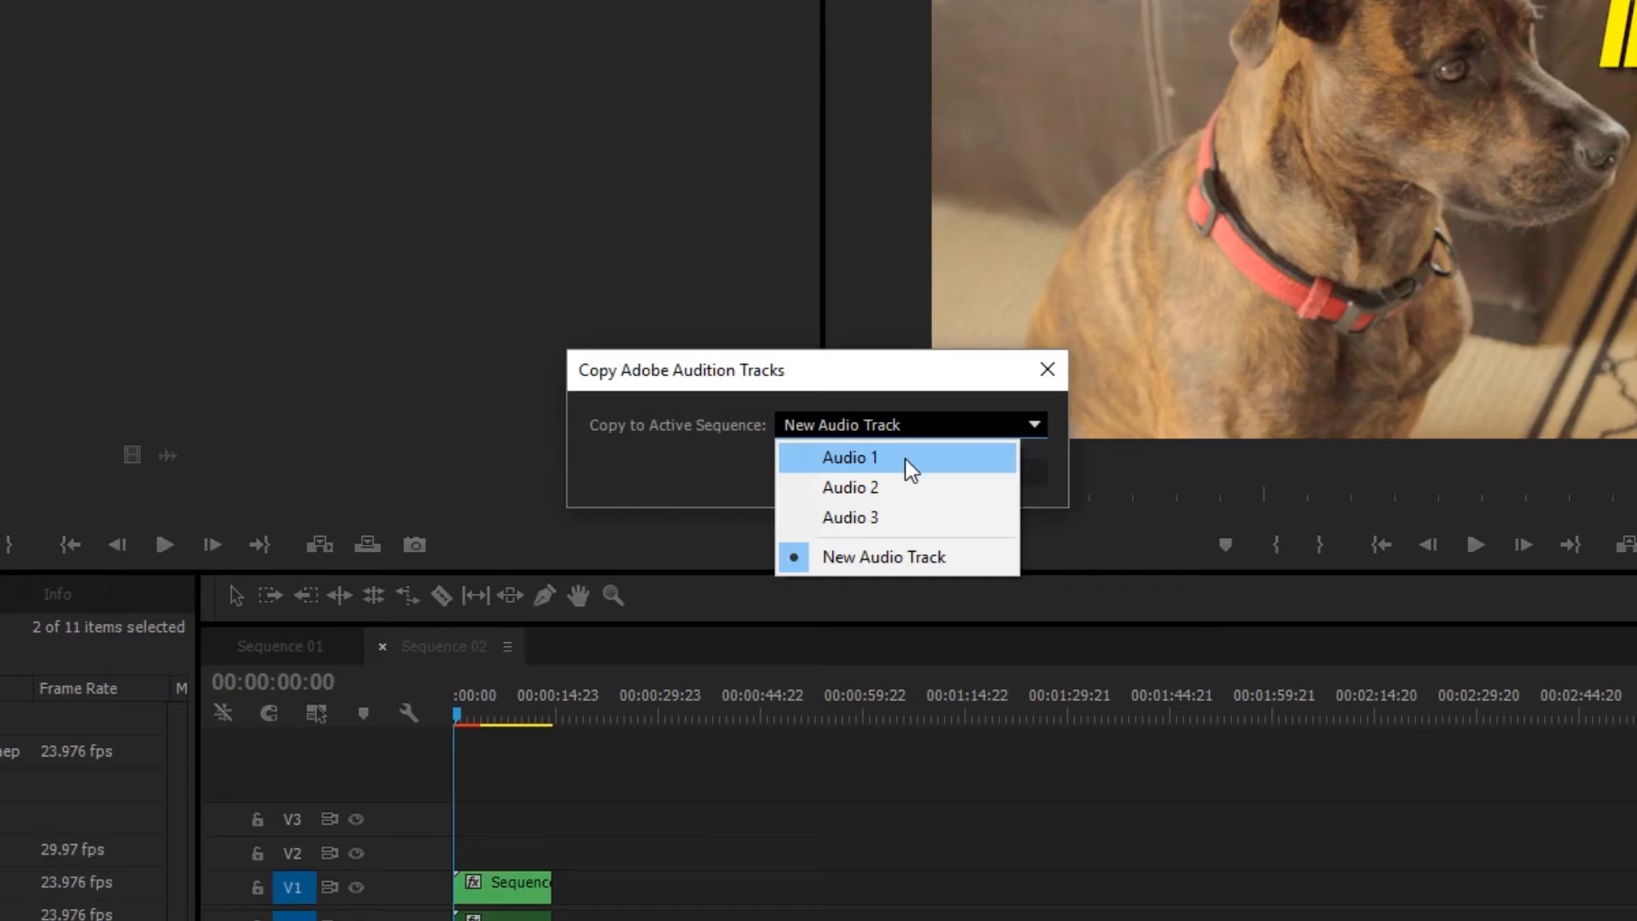
{"action": "left_click", "coordinate": [906, 459]}
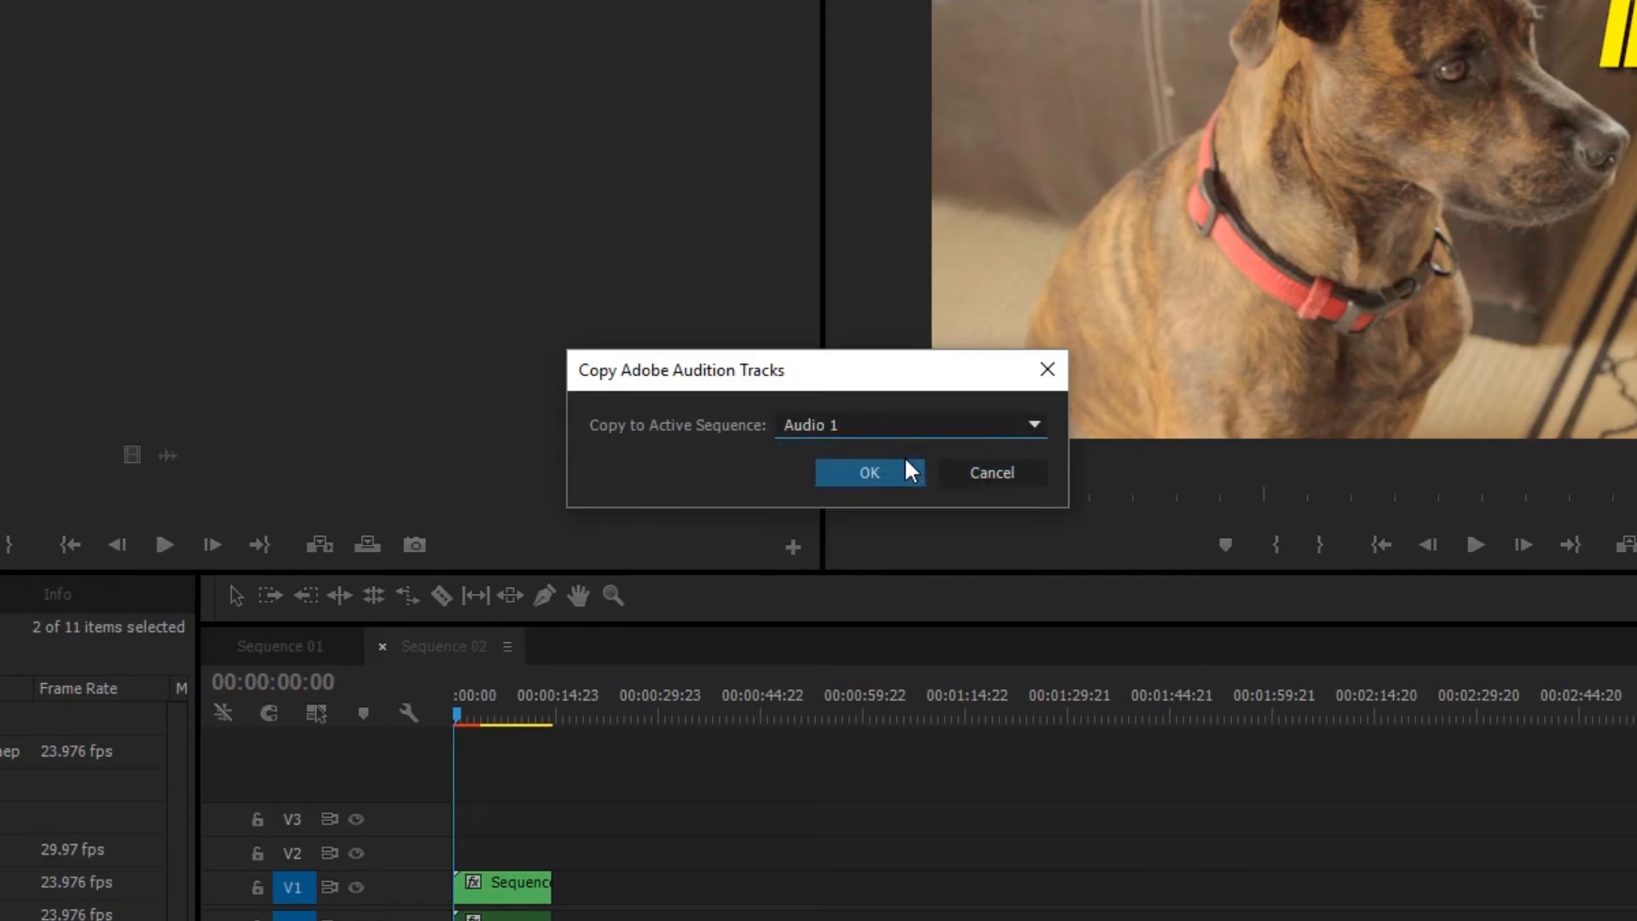
{"action": "left_click", "coordinate": [891, 472]}
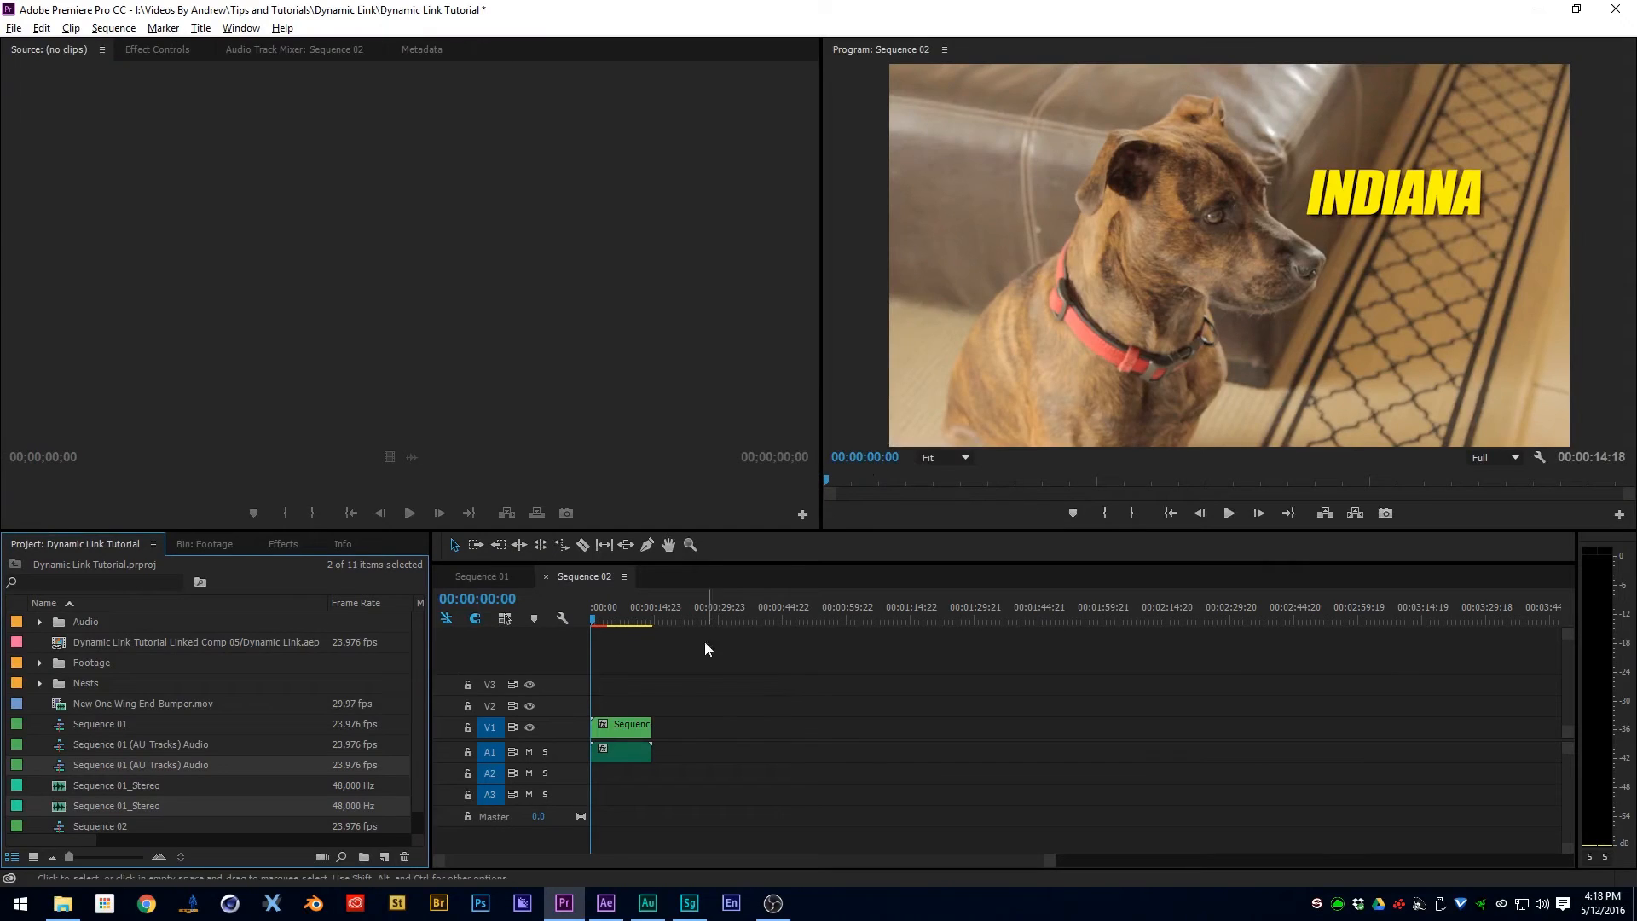
- Play Sequence 02 from the start to review the nested video with the Audition mixdown
{"action": "key", "text": "equal"}
{"action": "key", "text": "equal"}
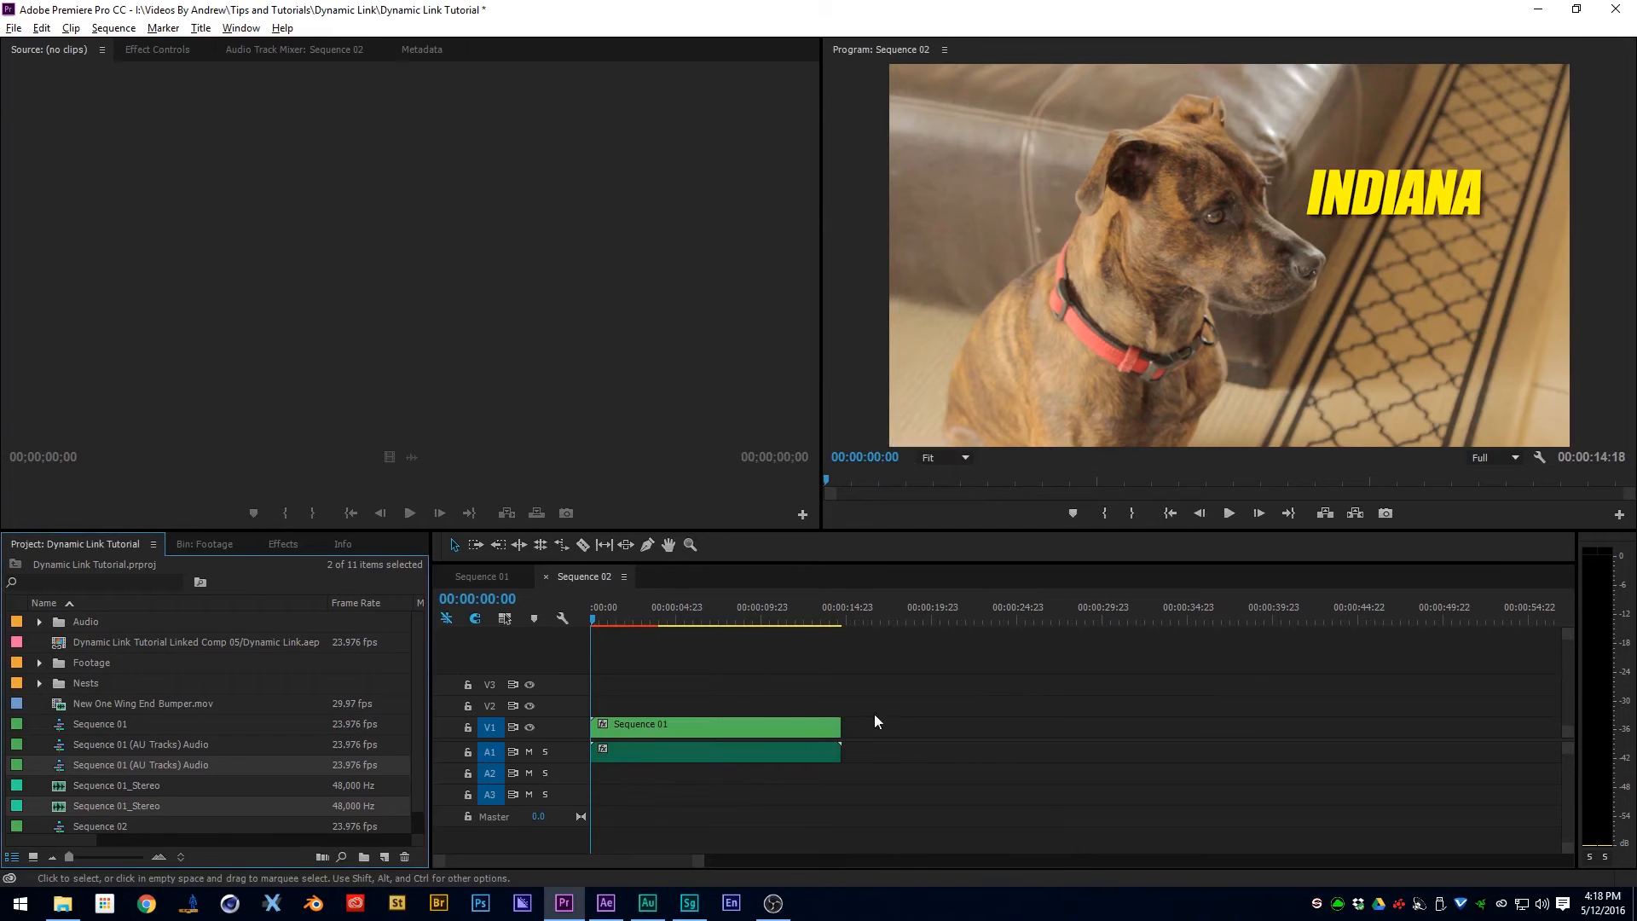
{"action": "key", "text": "space"}
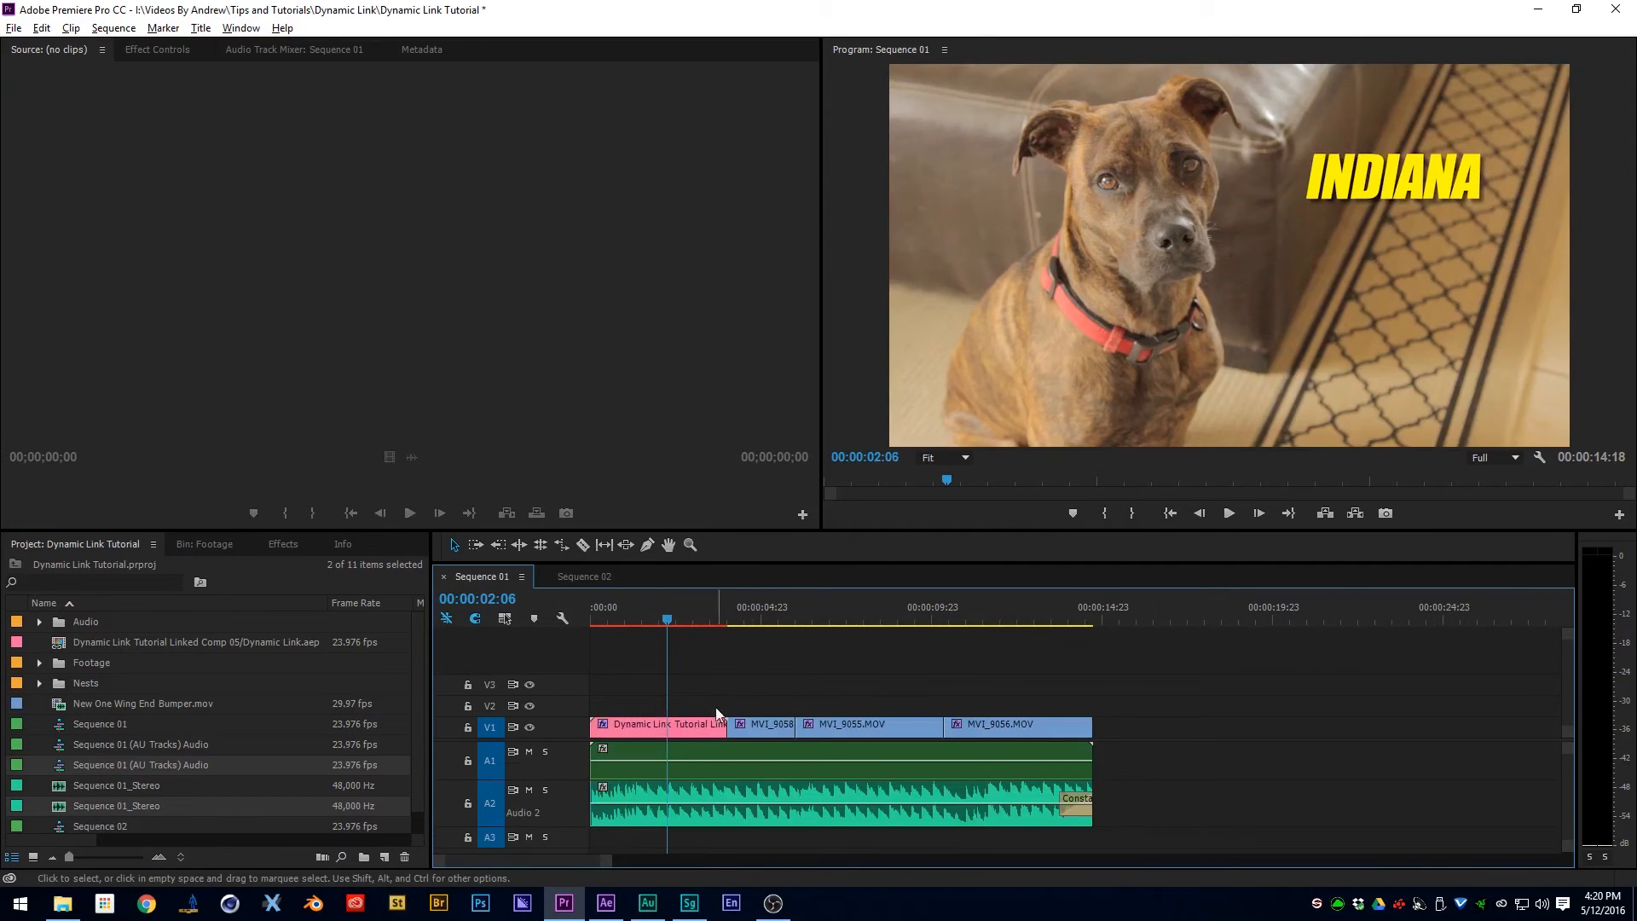
- Open the original After Effects composition of the linked title clip in Sequence 01 for editing
{"action": "left_click", "coordinate": [706, 723]}
{"action": "right_click", "coordinate": [760, 653]}
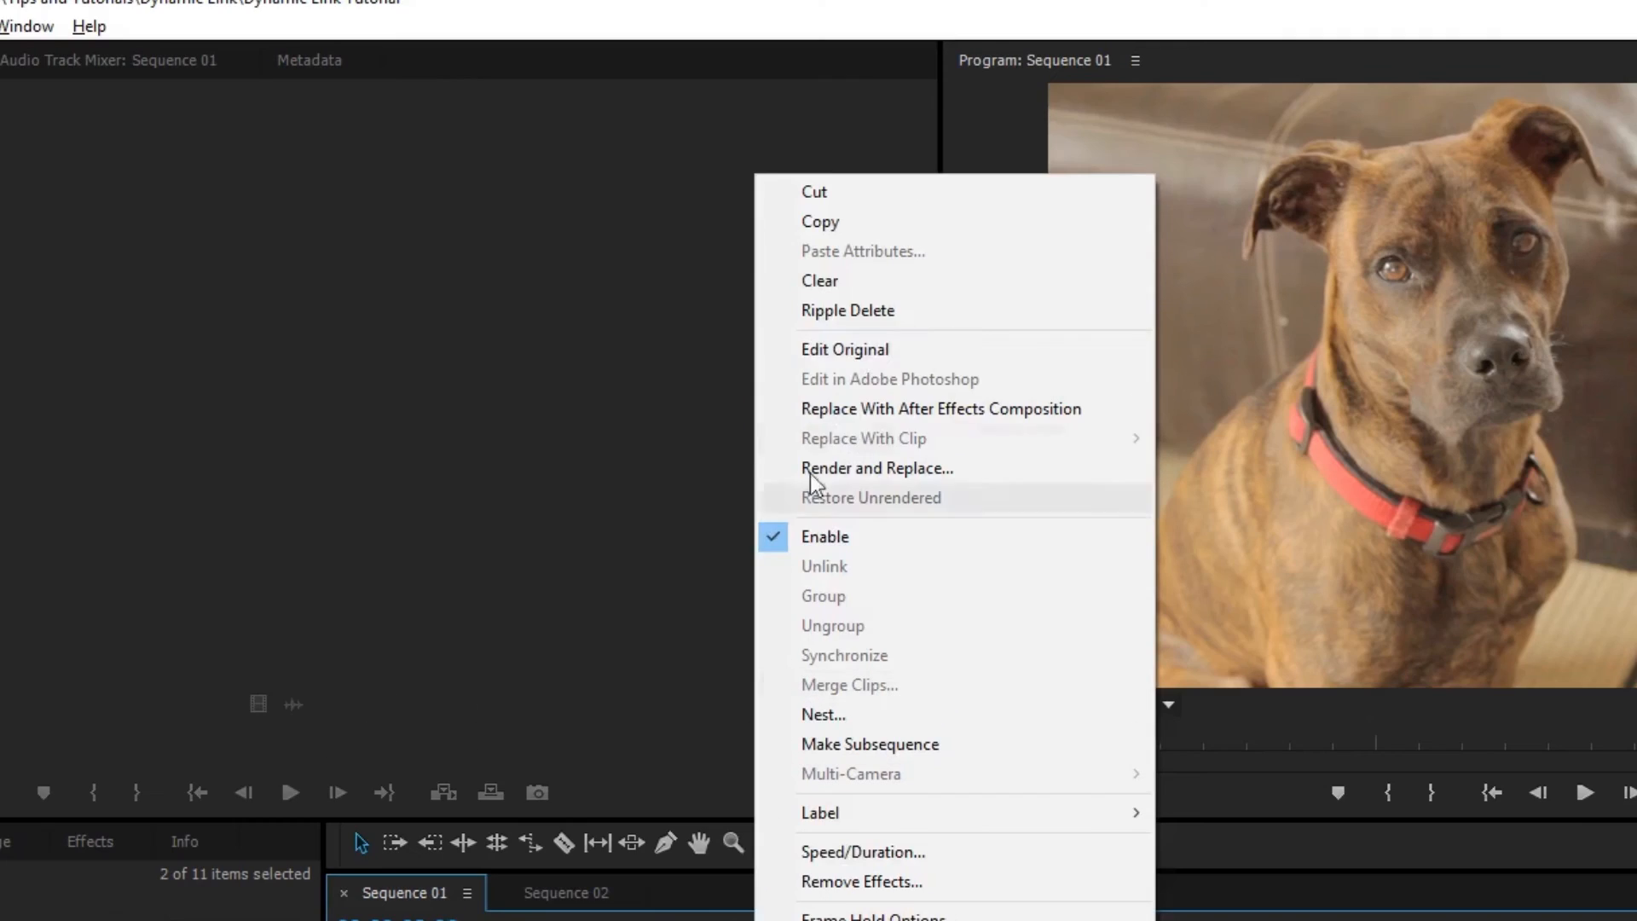
{"action": "left_click", "coordinate": [867, 349]}
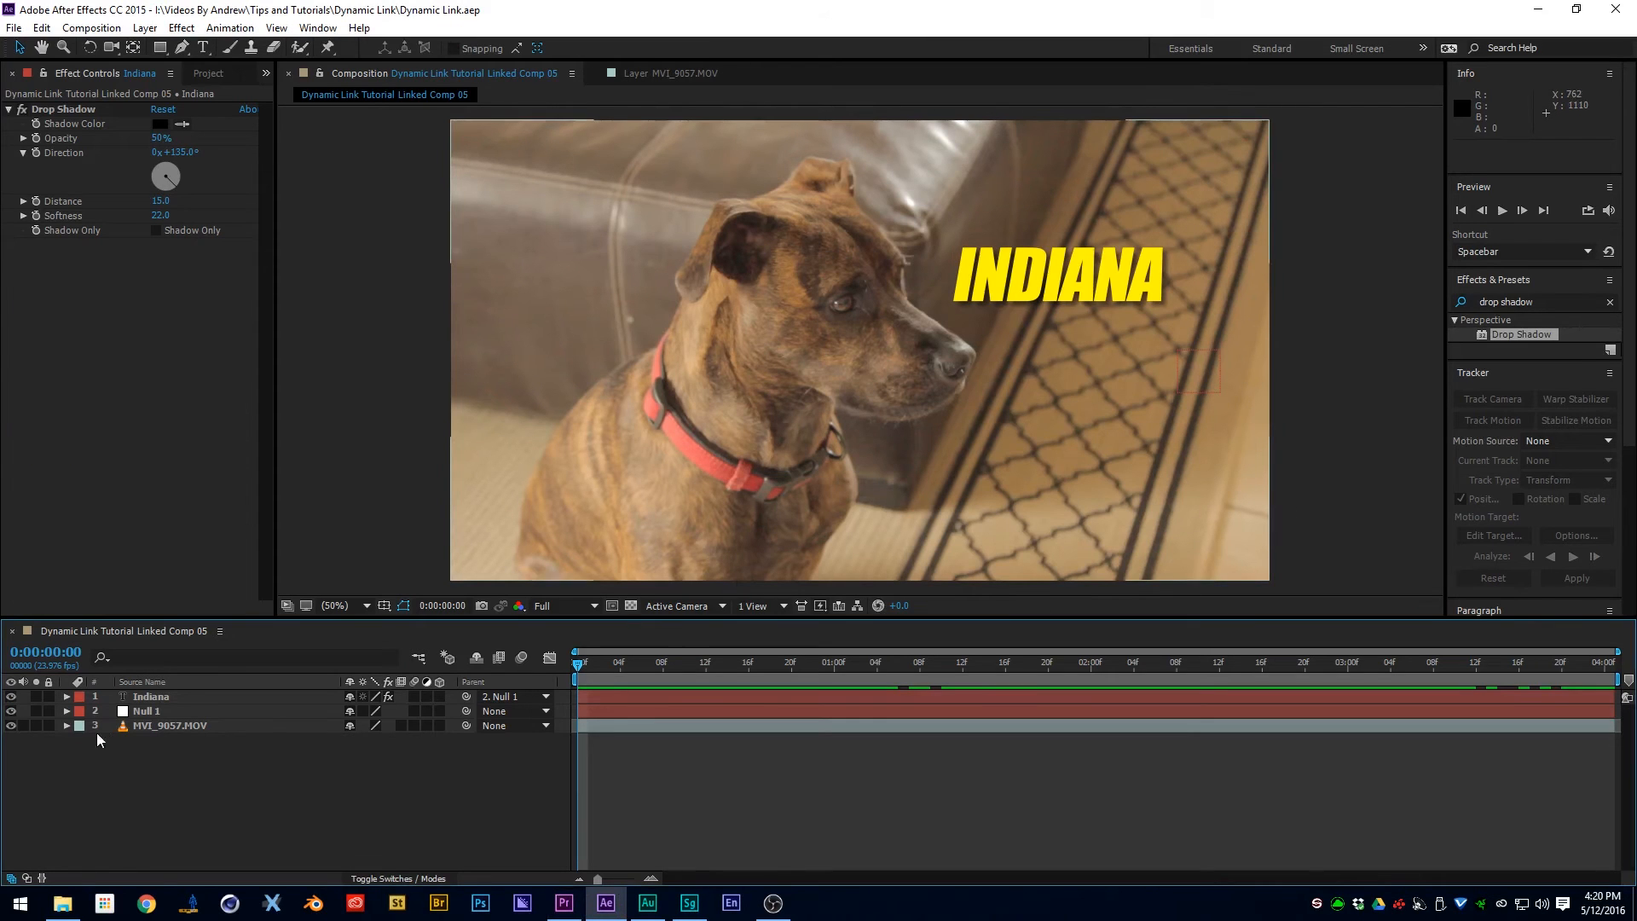
- Change the fill colour of the Indiana text layer to a coral red and deselect the layer
{"action": "left_click", "coordinate": [162, 697]}
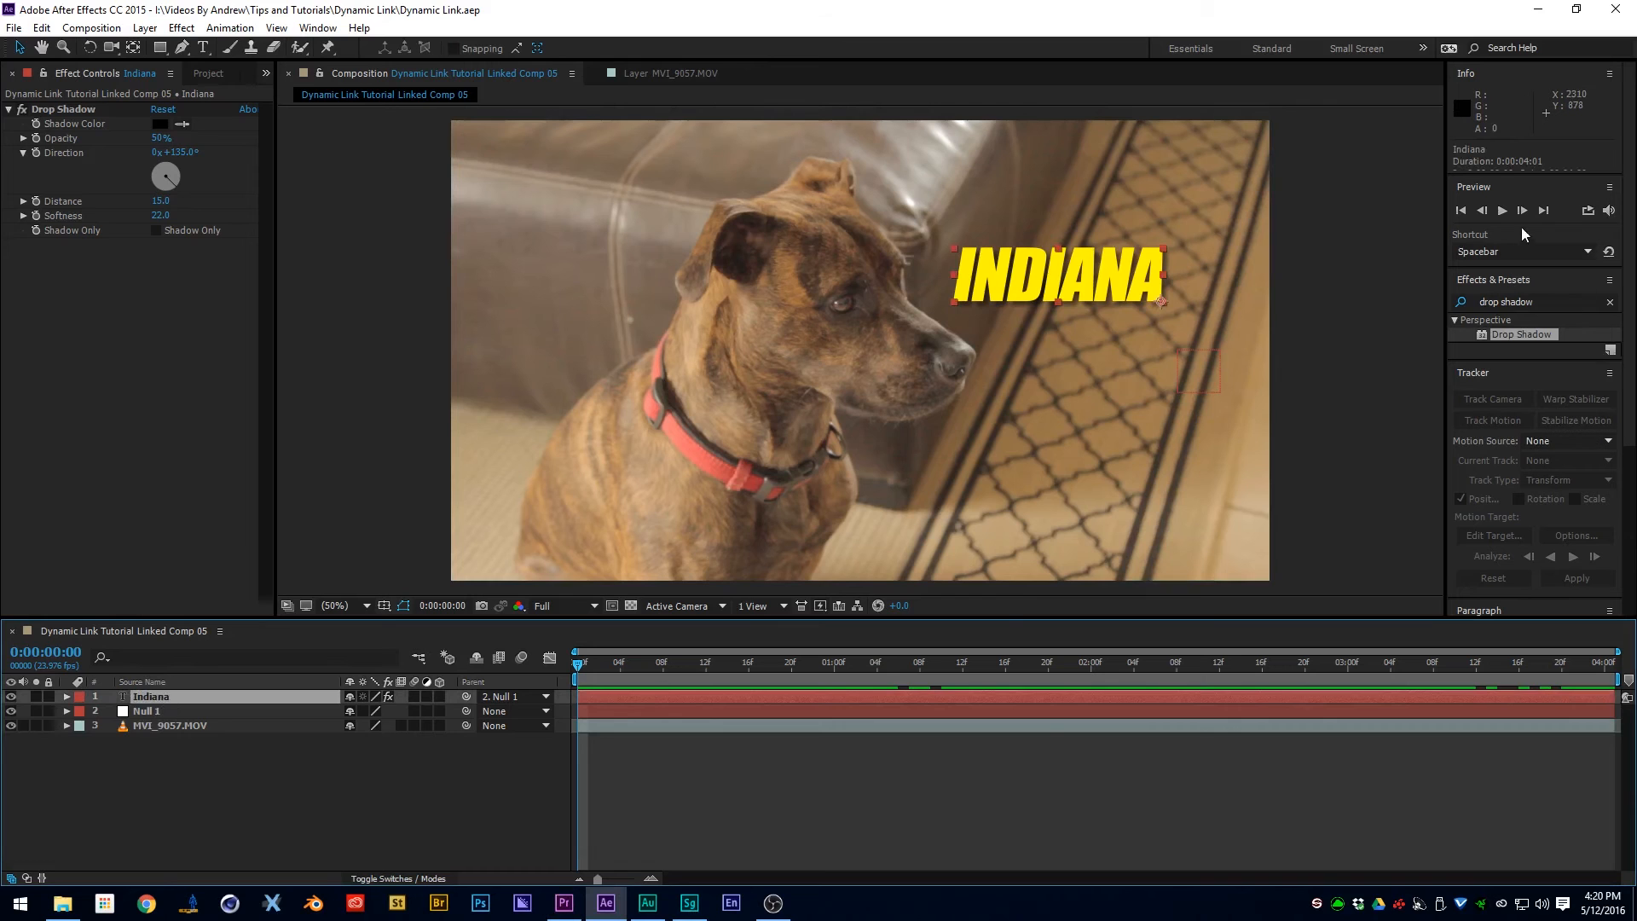
{"action": "scroll", "coordinate": [1630, 361], "scroll_direction": "down", "scroll_amount": 1}
{"action": "scroll", "coordinate": [1630, 361], "scroll_direction": "down", "scroll_amount": 4}
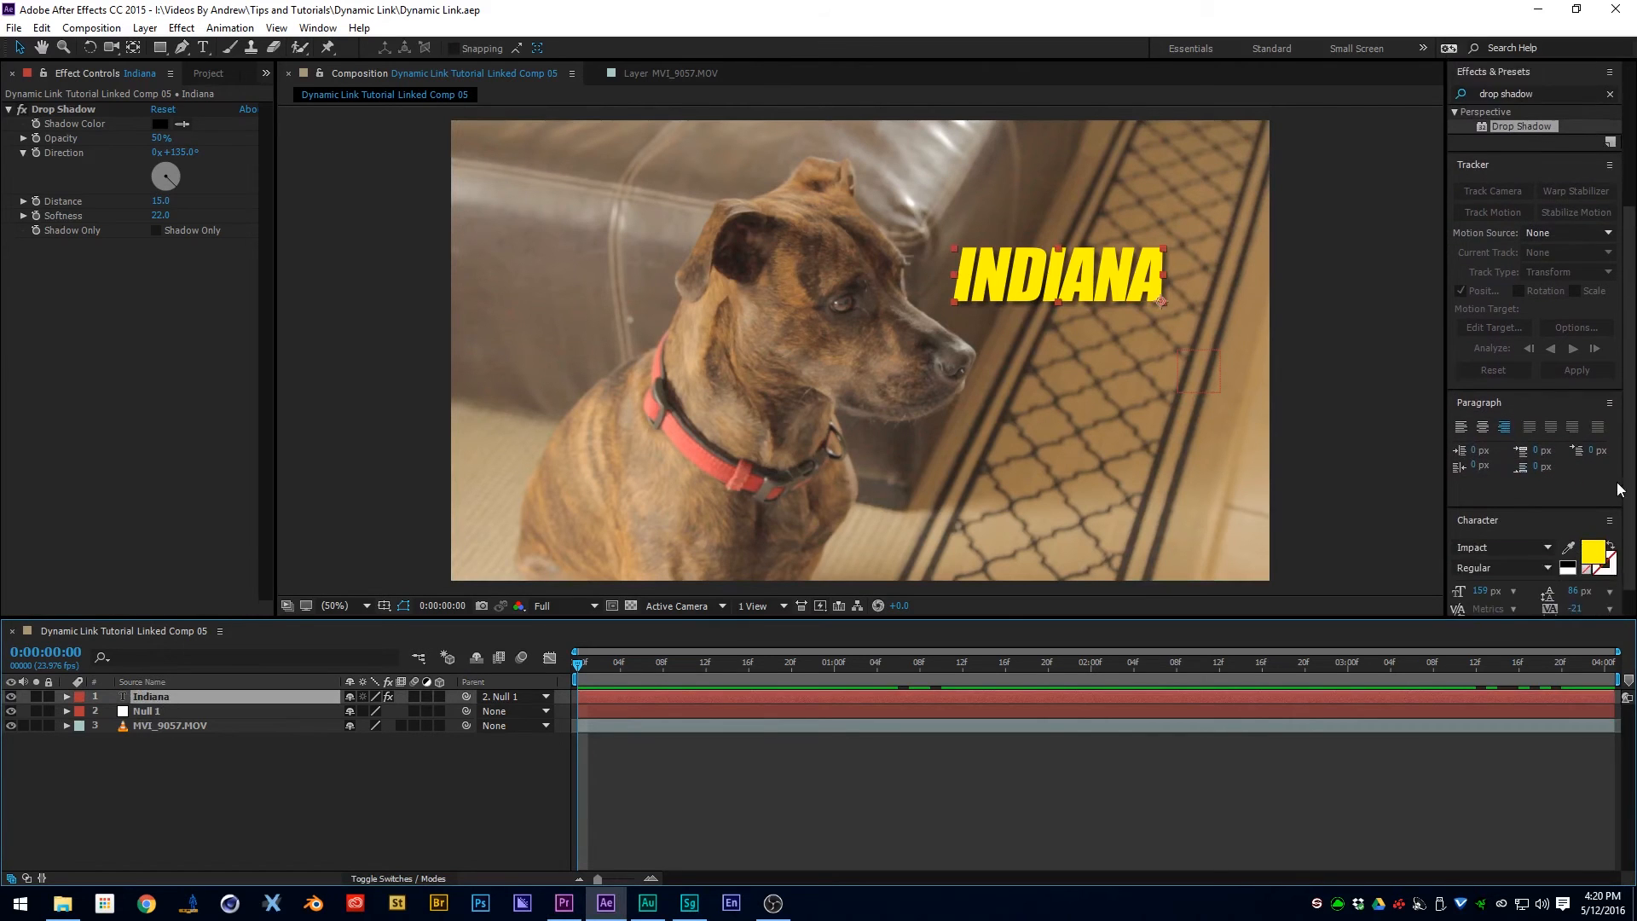
{"action": "left_click", "coordinate": [1592, 537]}
{"action": "left_click_drag", "start_coordinate": [1123, 505], "coordinate": [1121, 319]}
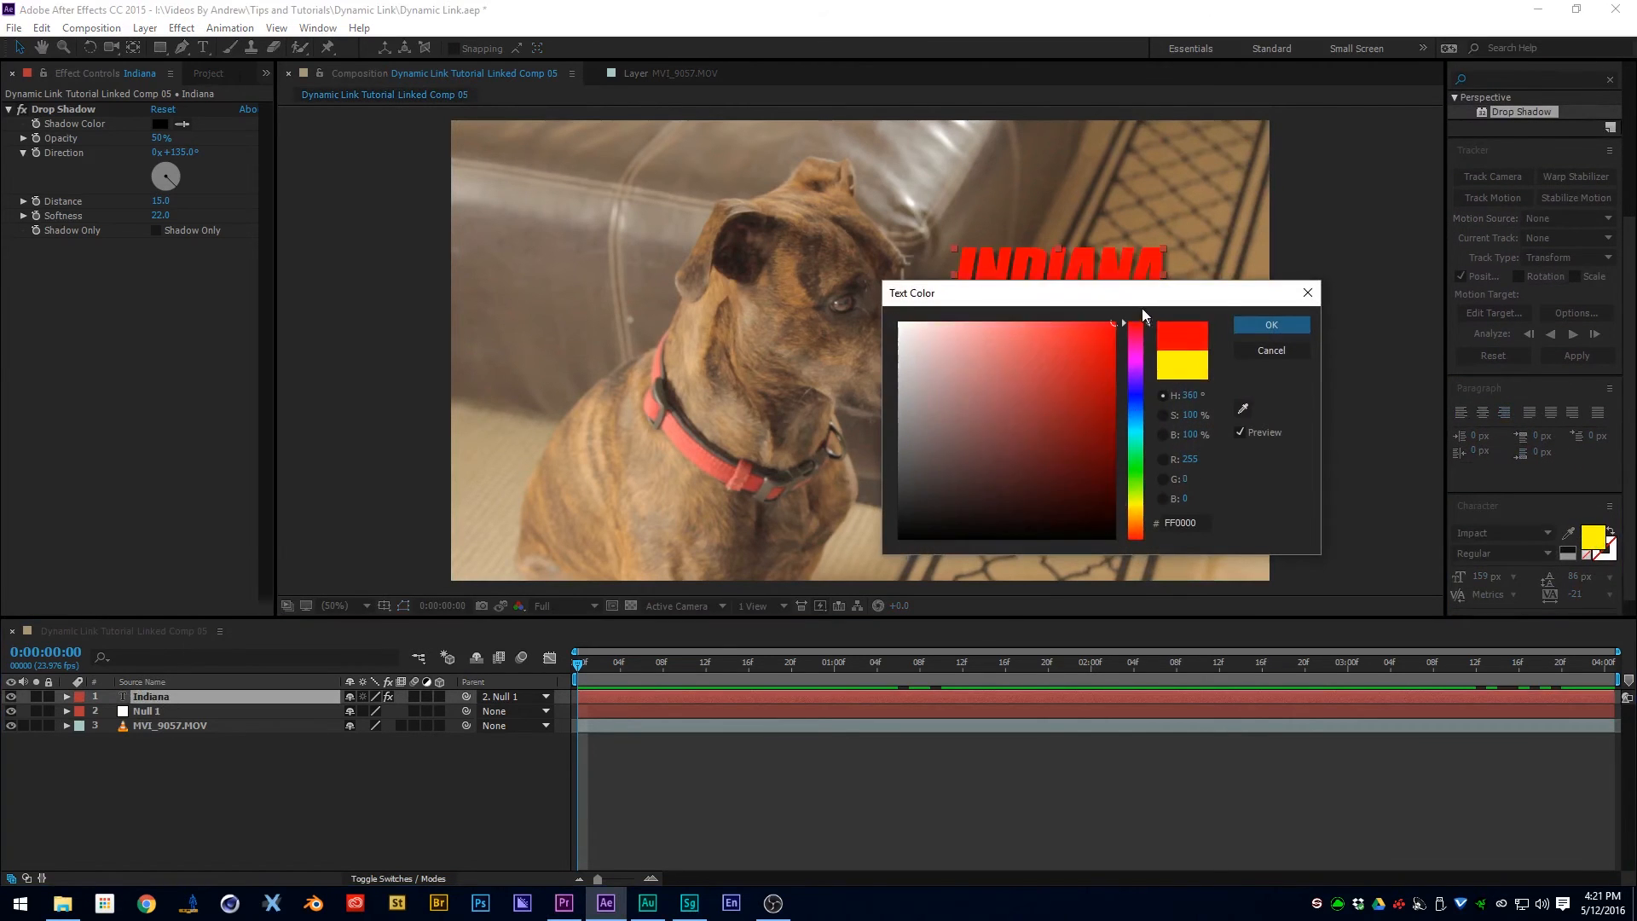
{"action": "left_click", "coordinate": [1268, 324]}
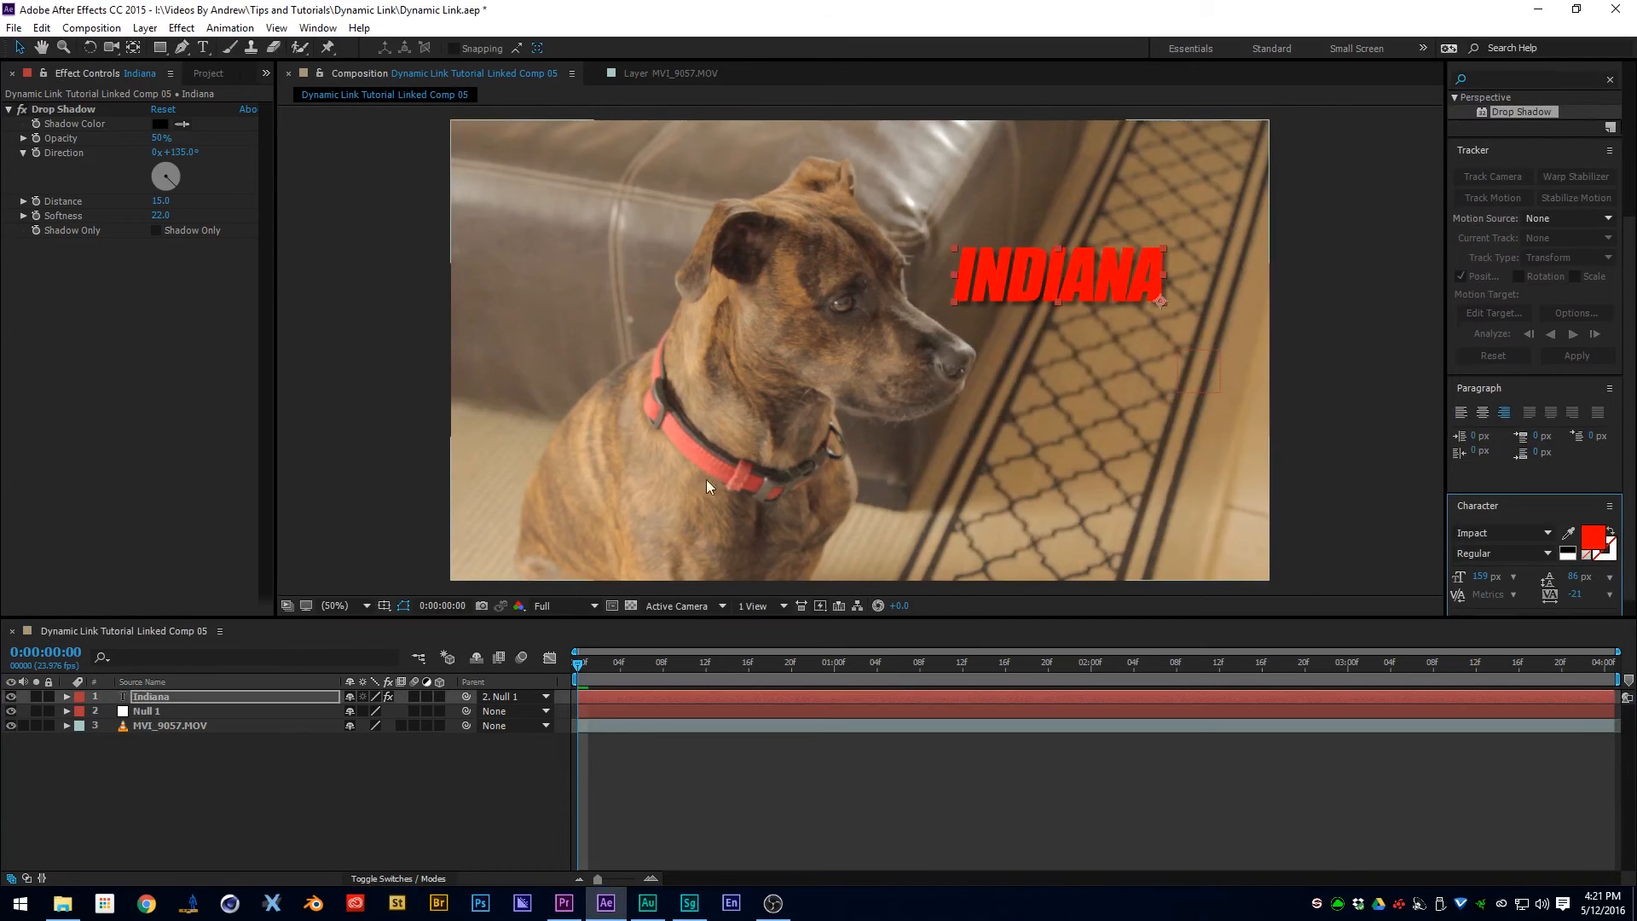
{"action": "left_click", "coordinate": [910, 794]}
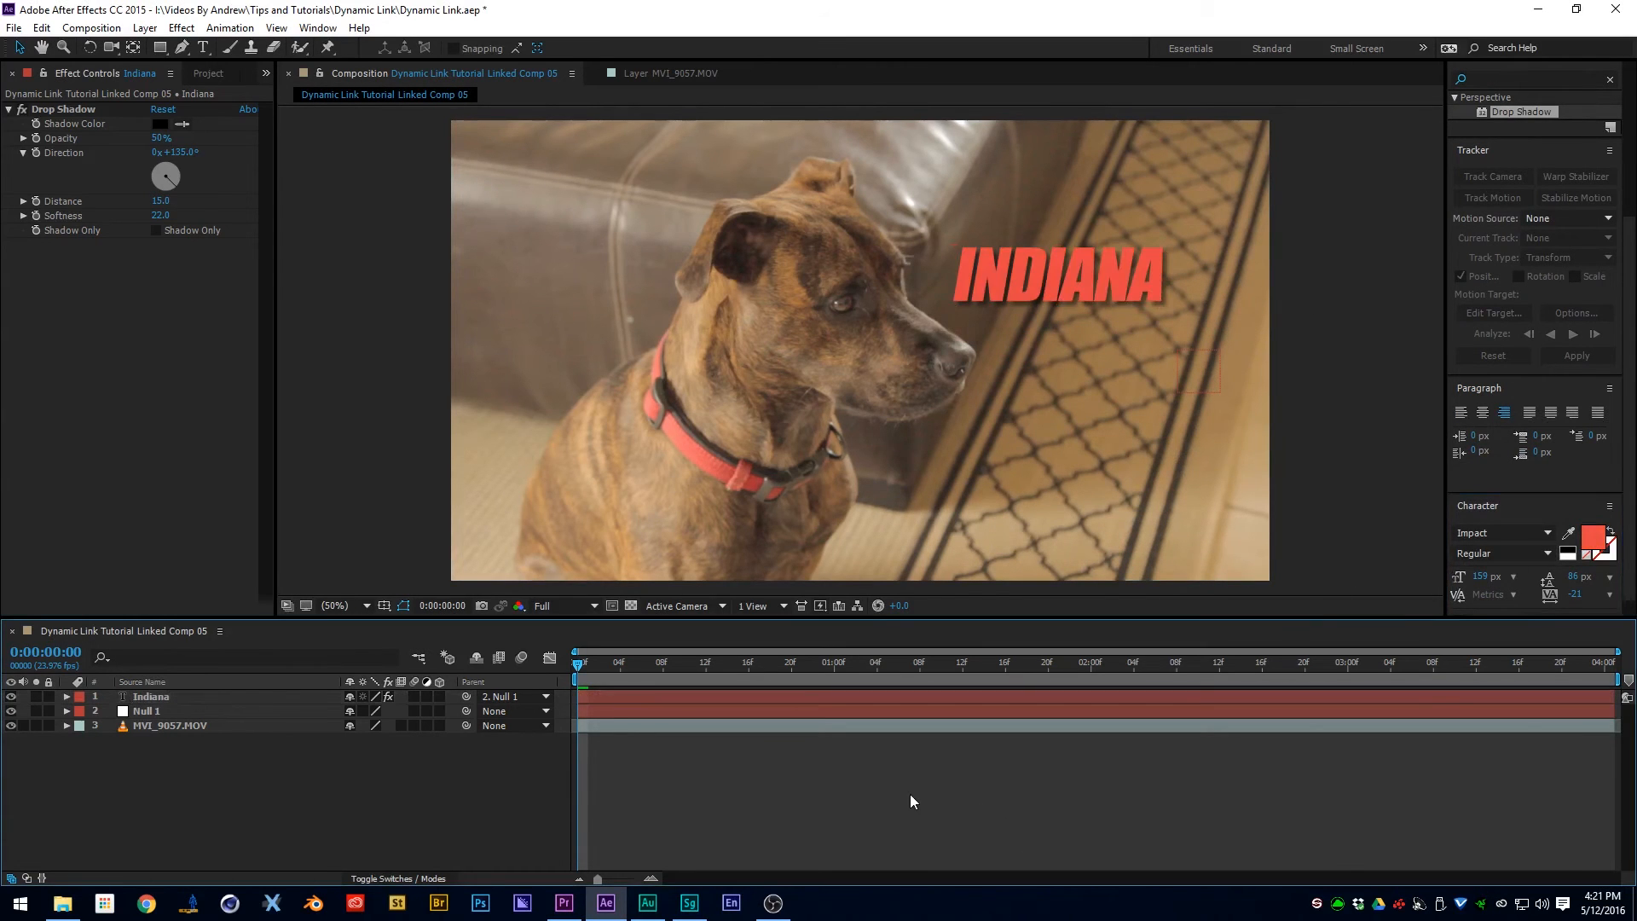
- Switch to Premiere Pro, make Sequence 02 active and open the clip commands for the mixdown on Audio 1
{"action": "left_click", "coordinate": [564, 903]}
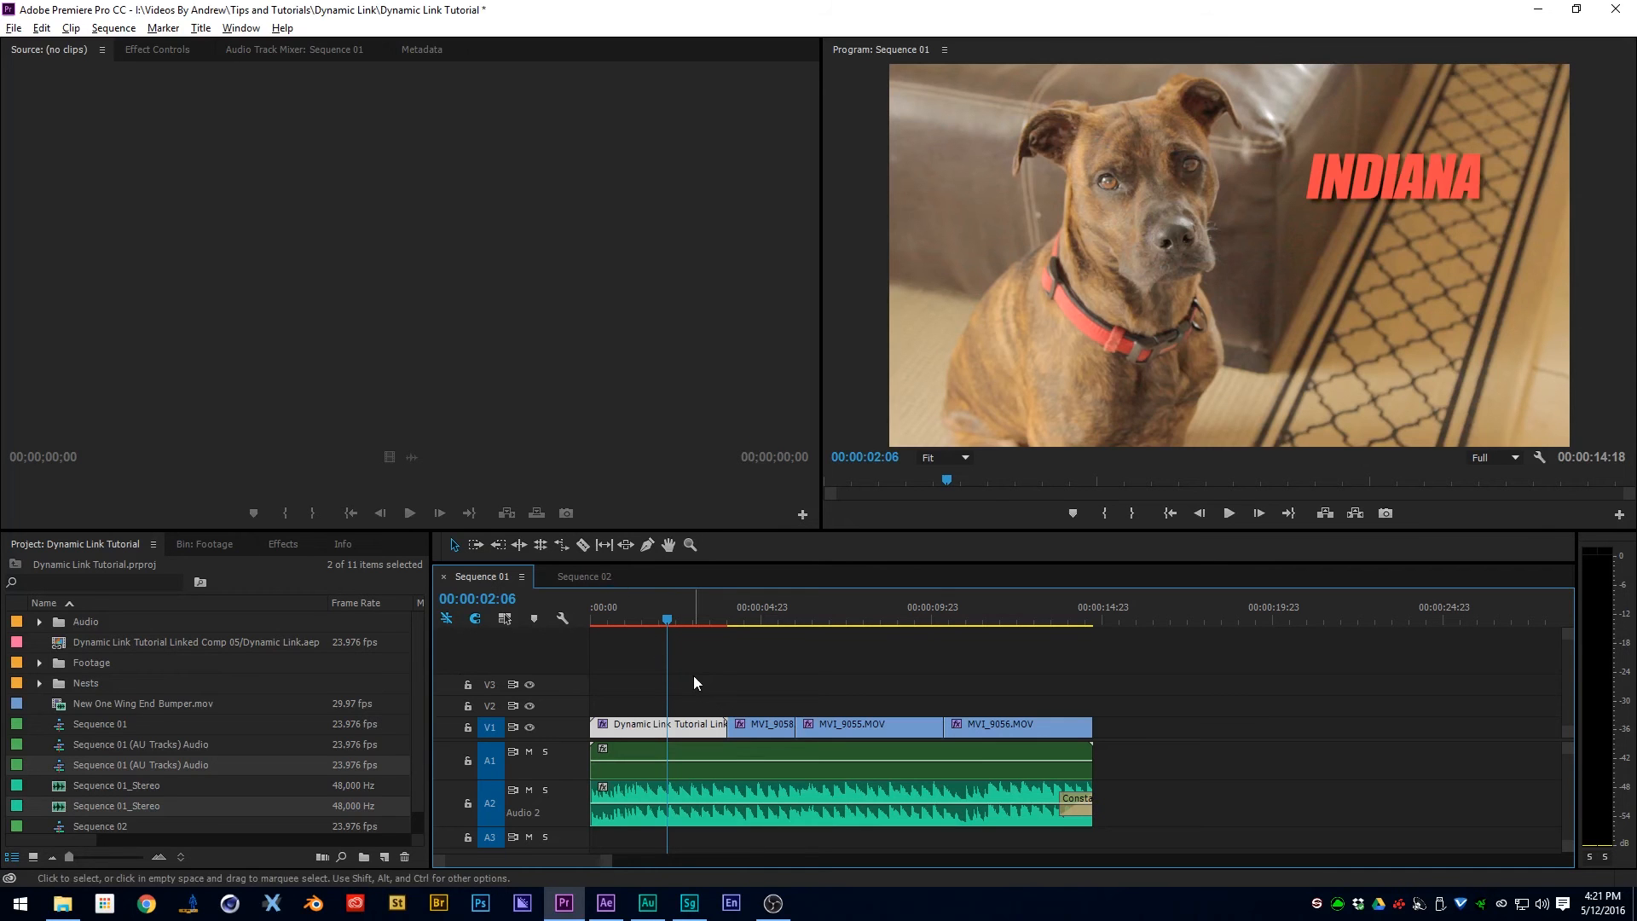
{"action": "left_click", "coordinate": [597, 577]}
{"action": "left_click", "coordinate": [672, 764]}
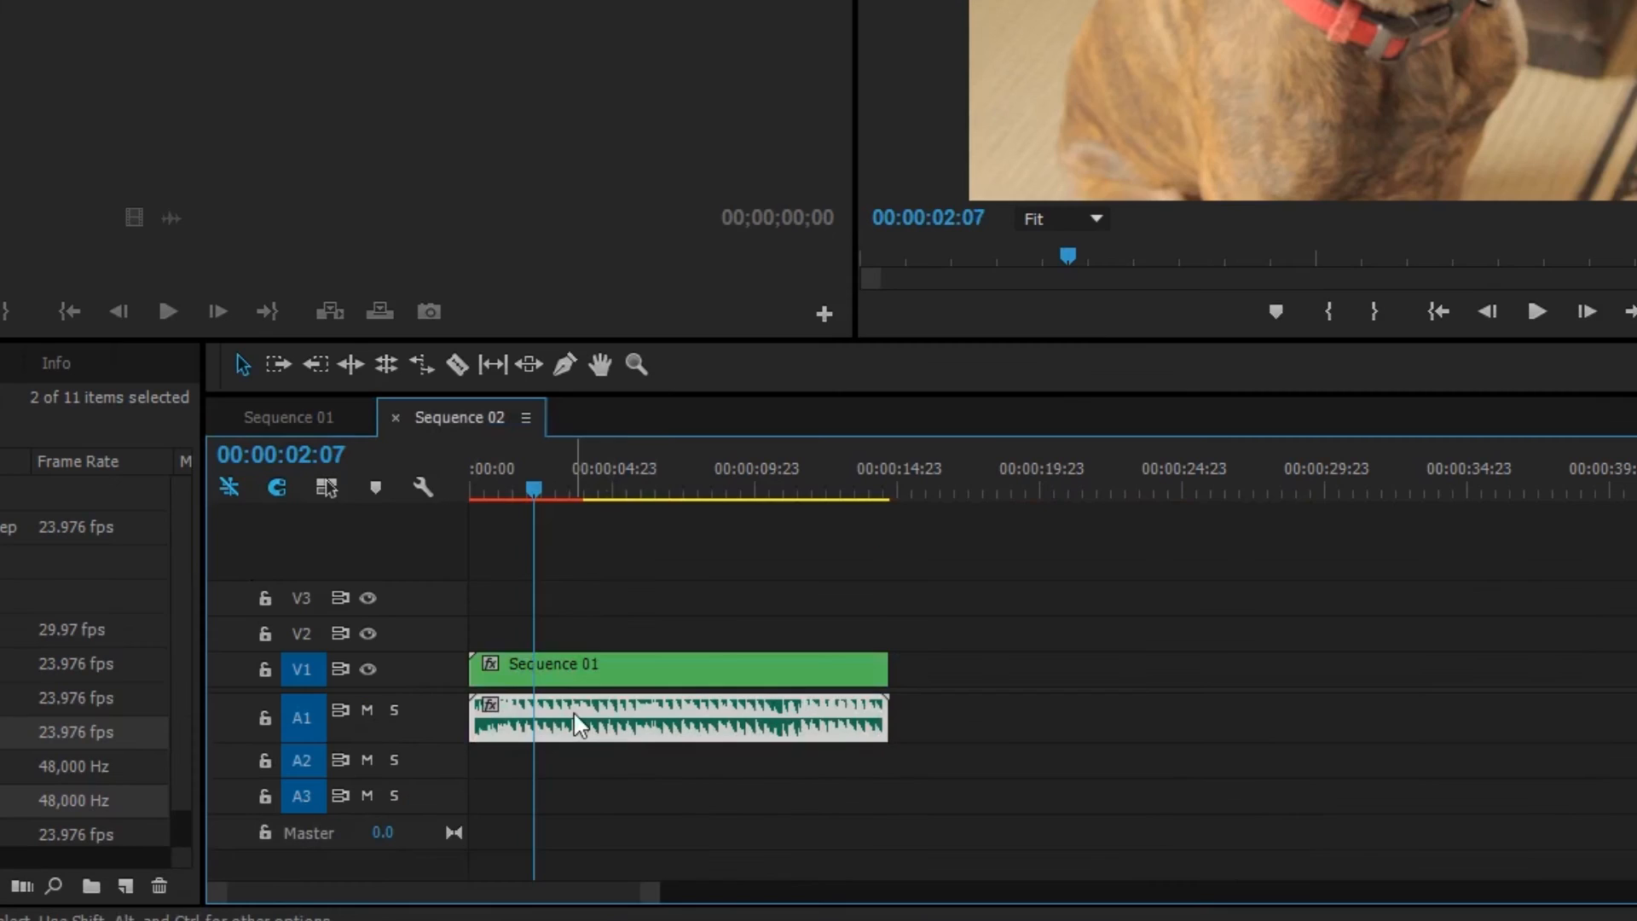
{"action": "right_click", "coordinate": [579, 726]}
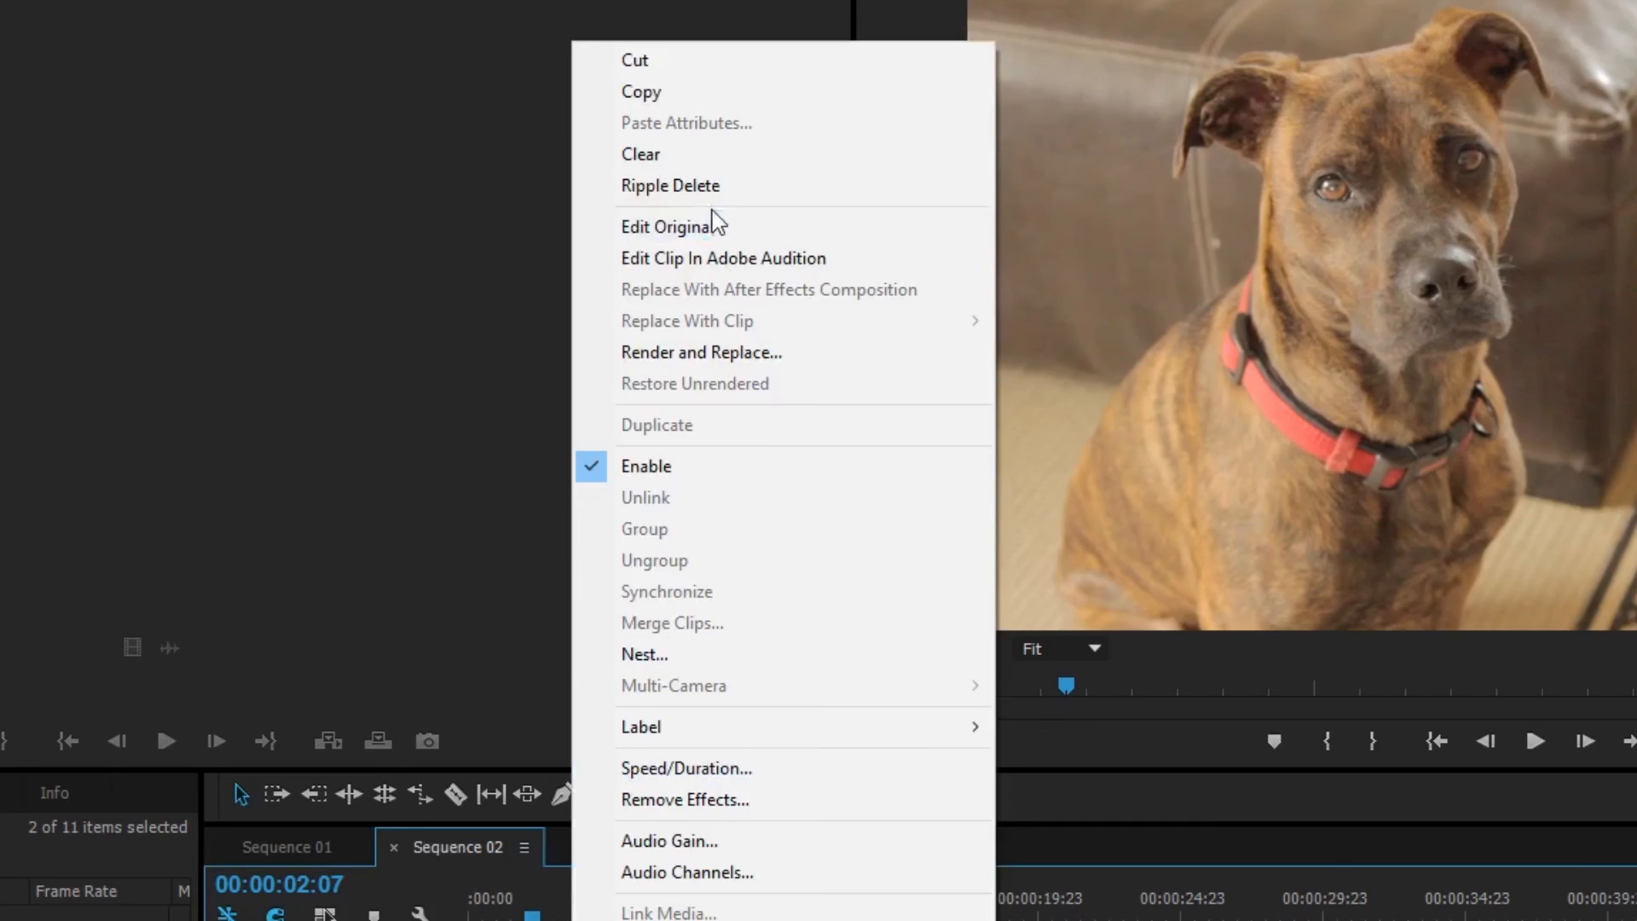